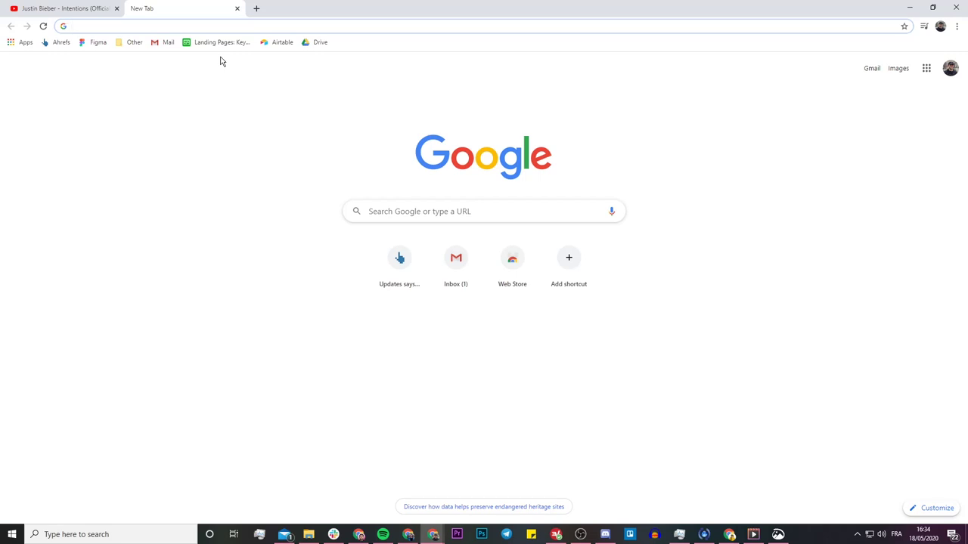
Search Google for "veed" and open the VEED online video editor website from the results.
{"action": "left_click", "coordinate": [438, 211]}
{"action": "type", "text": "vee"}
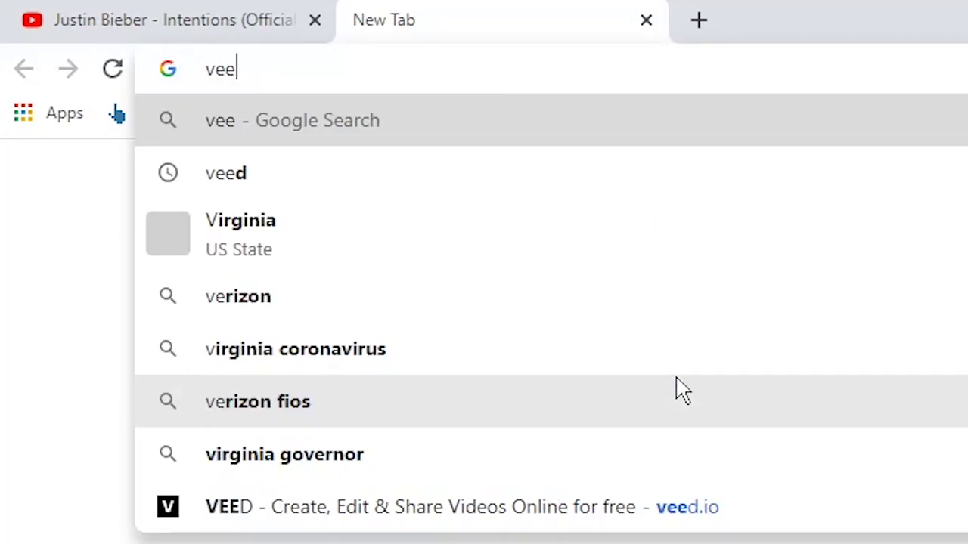
{"action": "type", "text": "d"}
{"action": "key", "text": "Return"}
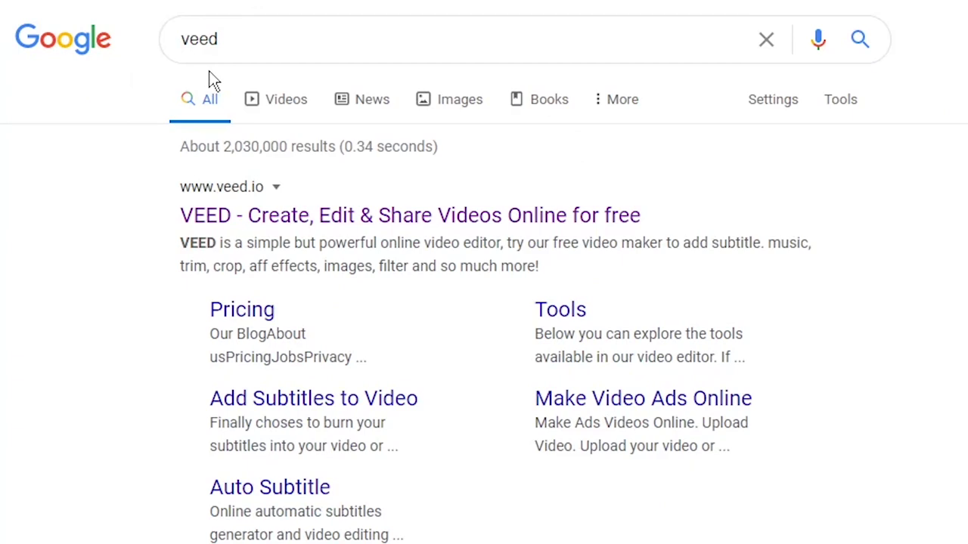
{"action": "left_click", "coordinate": [368, 218]}
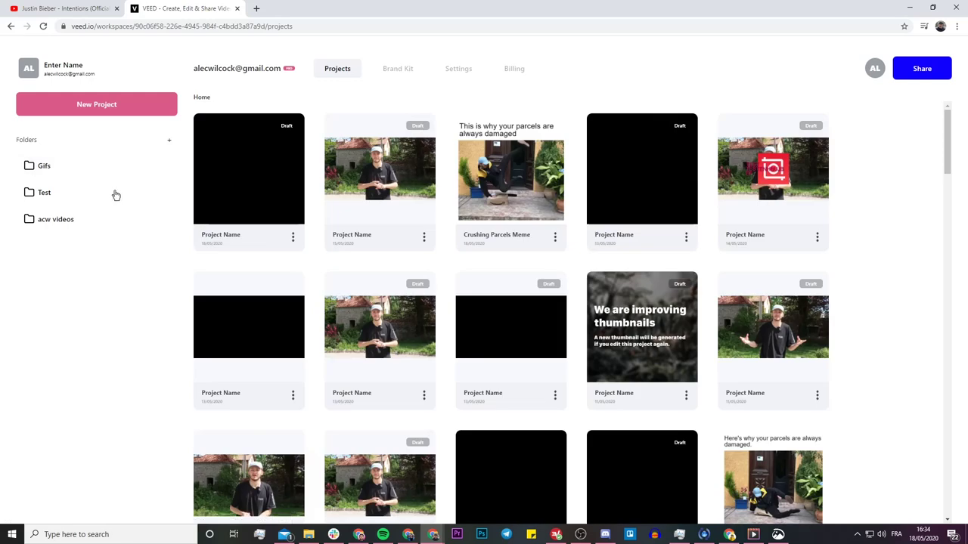
Create a new project and upload the audio file "Justin Bieber - Intentions (Lyrics) ft. Quavo.mp3", accepting the unsaved-project warning.
{"action": "left_click", "coordinate": [109, 107]}
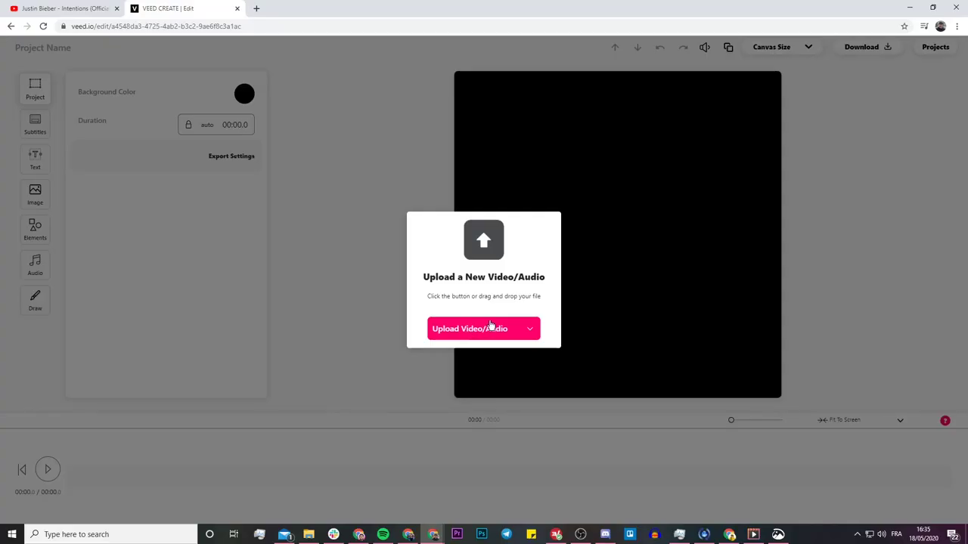
{"action": "left_click", "coordinate": [491, 326]}
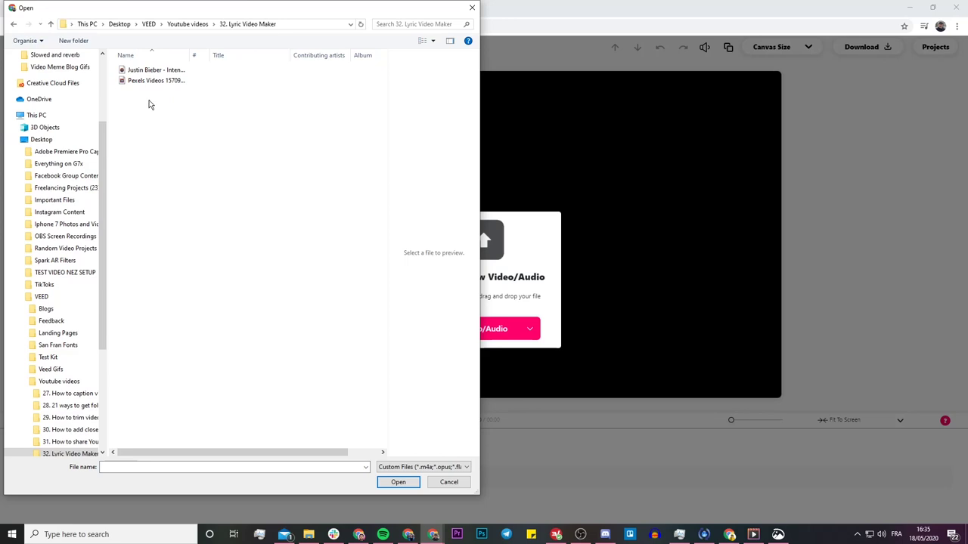
{"action": "left_click", "coordinate": [141, 71]}
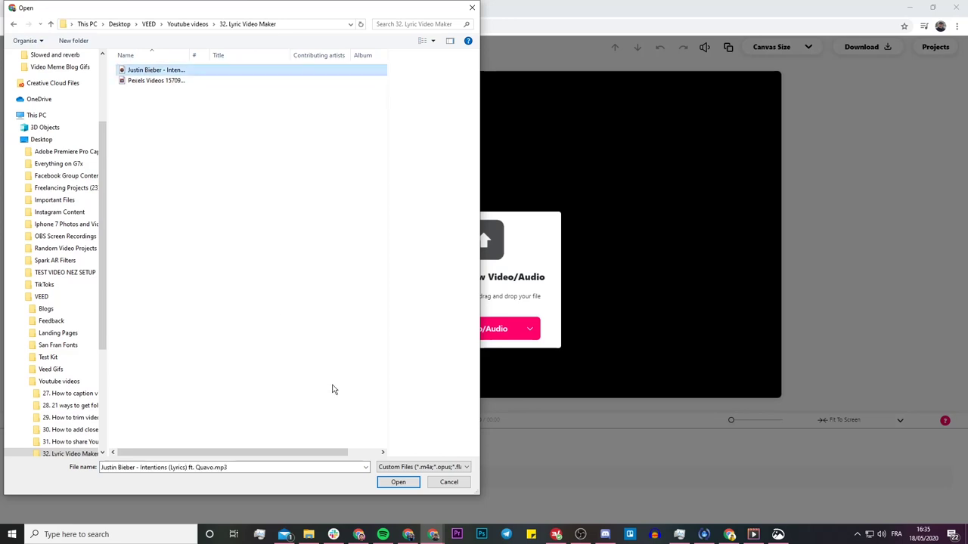
{"action": "left_click", "coordinate": [399, 482]}
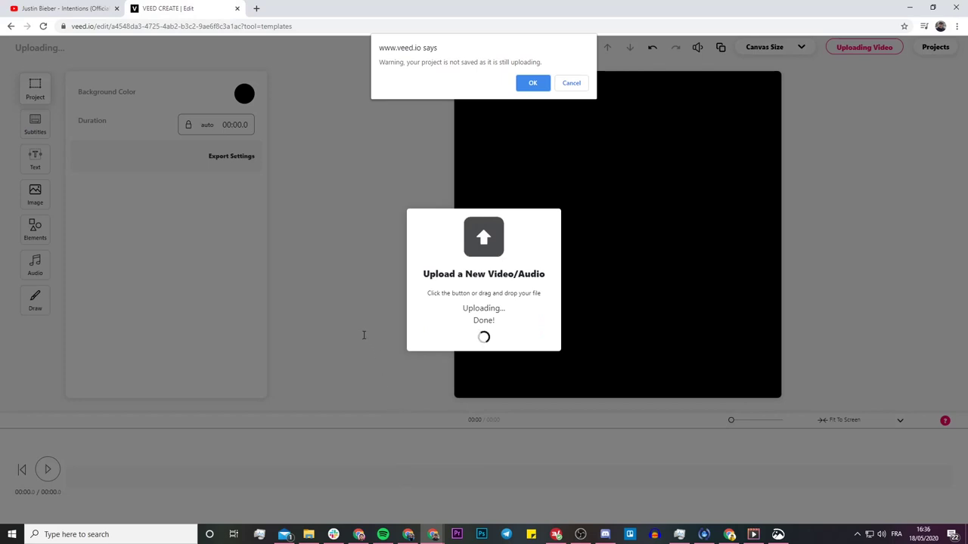
{"action": "key", "text": "Return"}
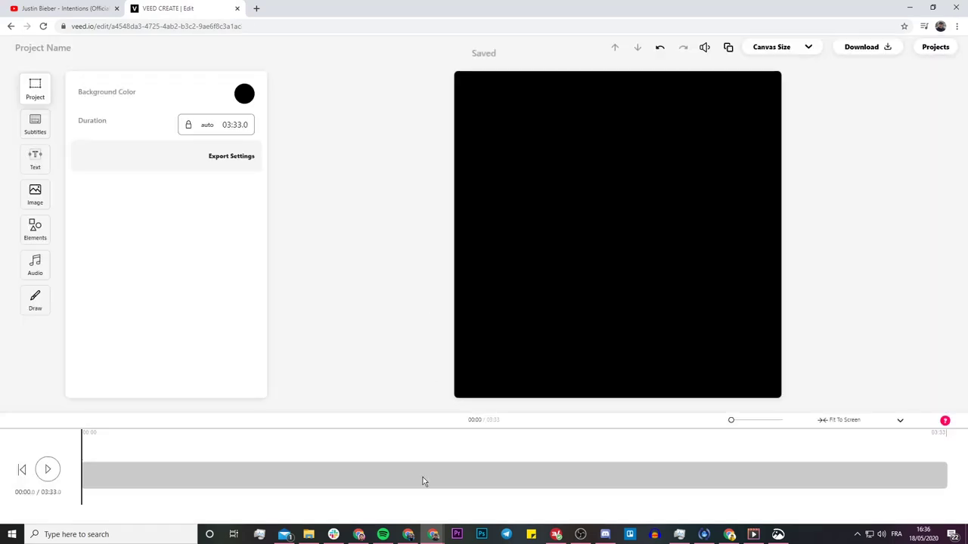
Play the first seconds of the uploaded song from the start of the timeline to check the audio.
{"action": "left_click", "coordinate": [422, 482]}
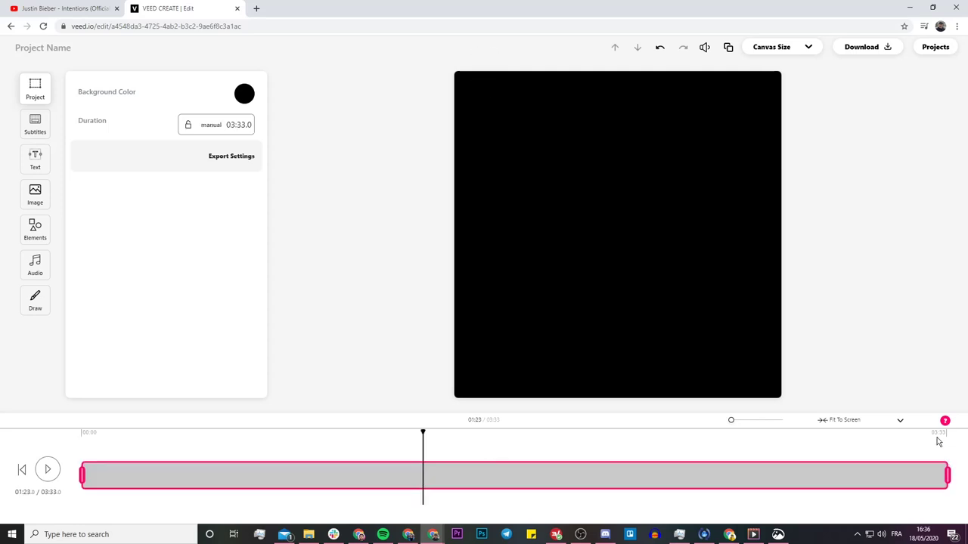
{"action": "left_click", "coordinate": [82, 436]}
{"action": "left_click", "coordinate": [48, 473]}
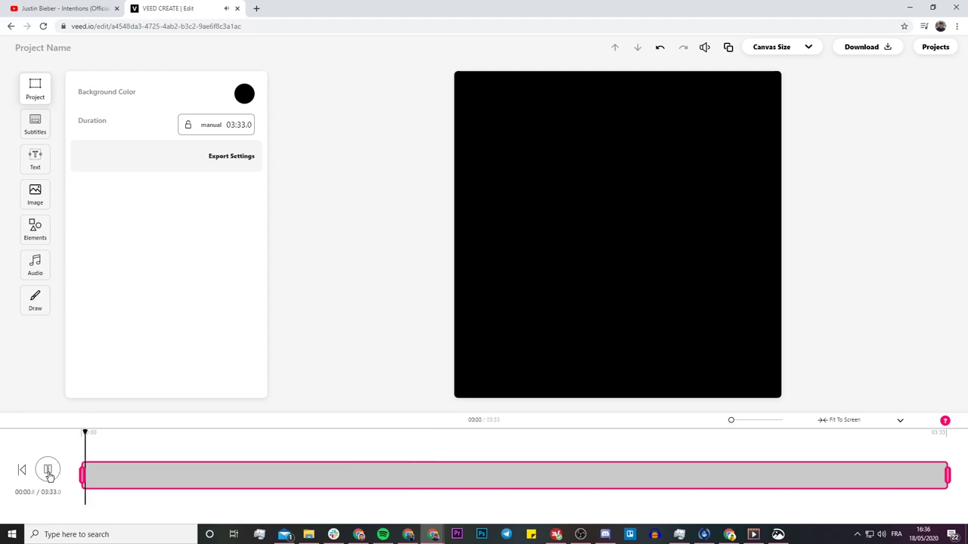
{"action": "left_click", "coordinate": [48, 473]}
Generate automatic subtitles for the song with English (United States) as the detected language.
{"action": "left_click", "coordinate": [37, 128]}
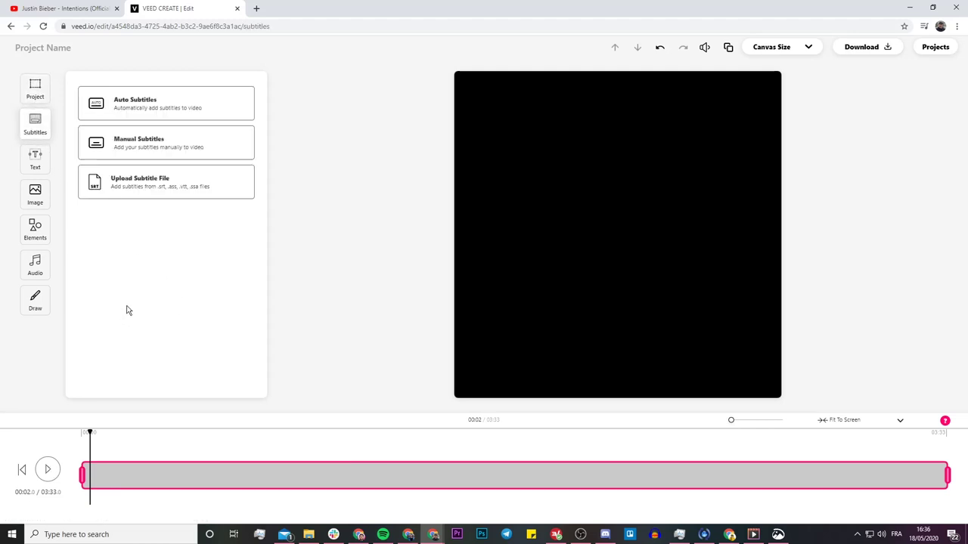
{"action": "left_click", "coordinate": [165, 97]}
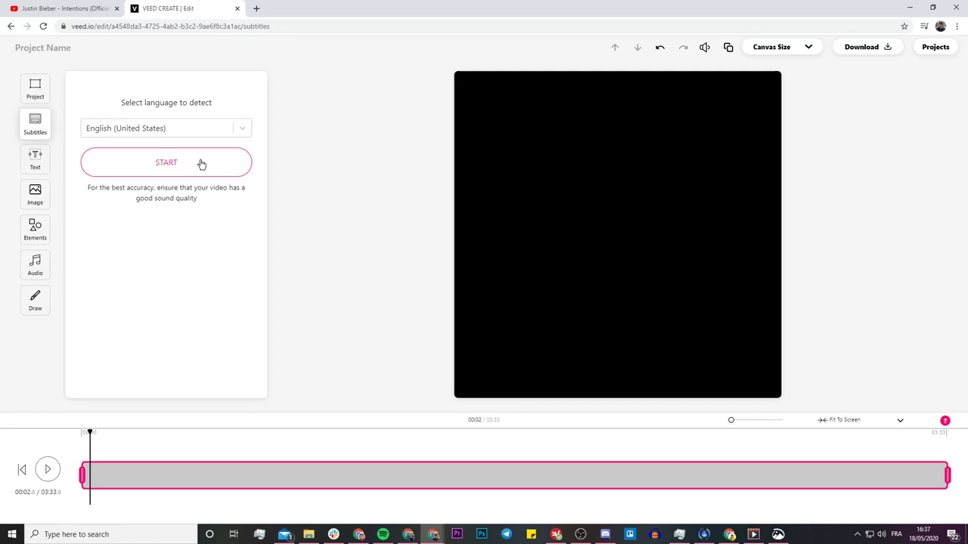
{"action": "left_click", "coordinate": [243, 124]}
{"action": "left_click", "coordinate": [248, 103]}
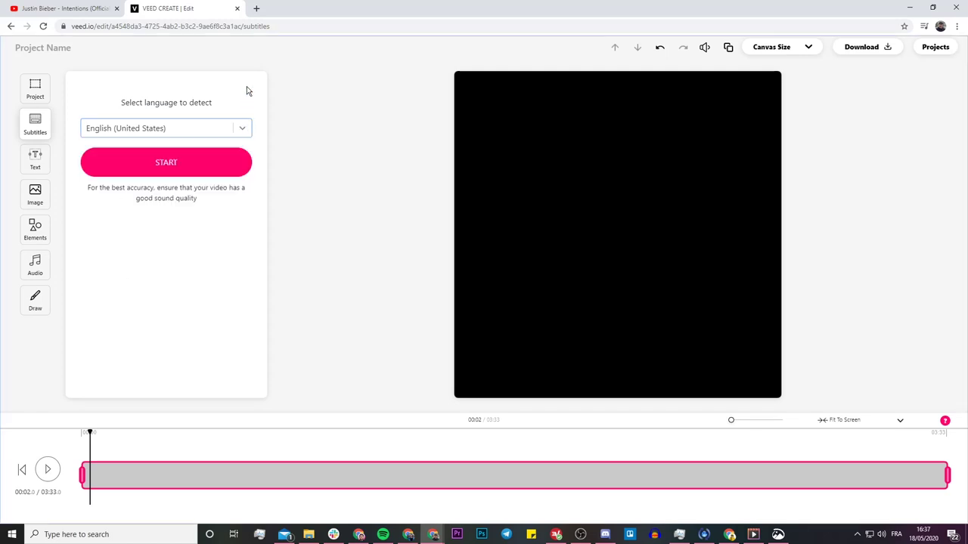
{"action": "left_click", "coordinate": [174, 166]}
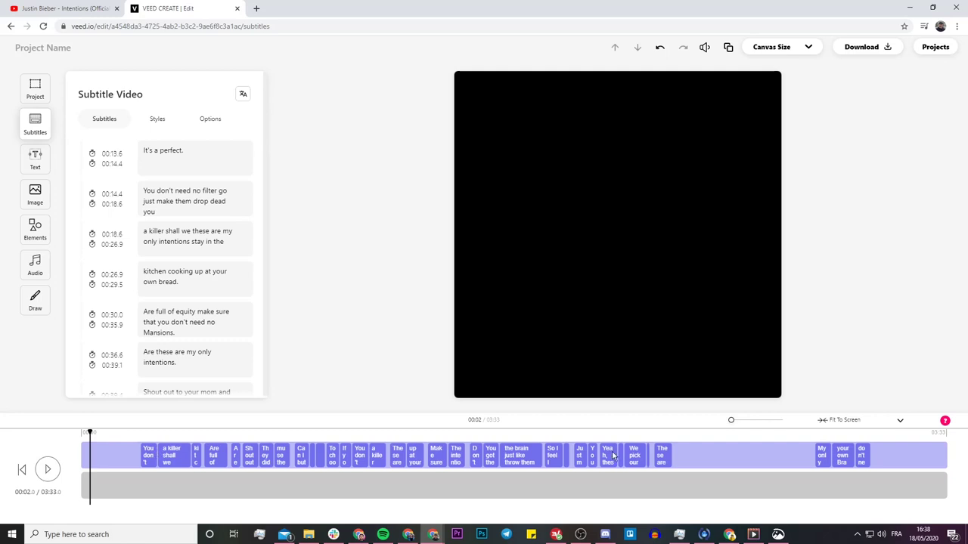
Show the subtitle at about 16 seconds and set the project background to the pink brand color.
{"action": "left_click", "coordinate": [149, 434]}
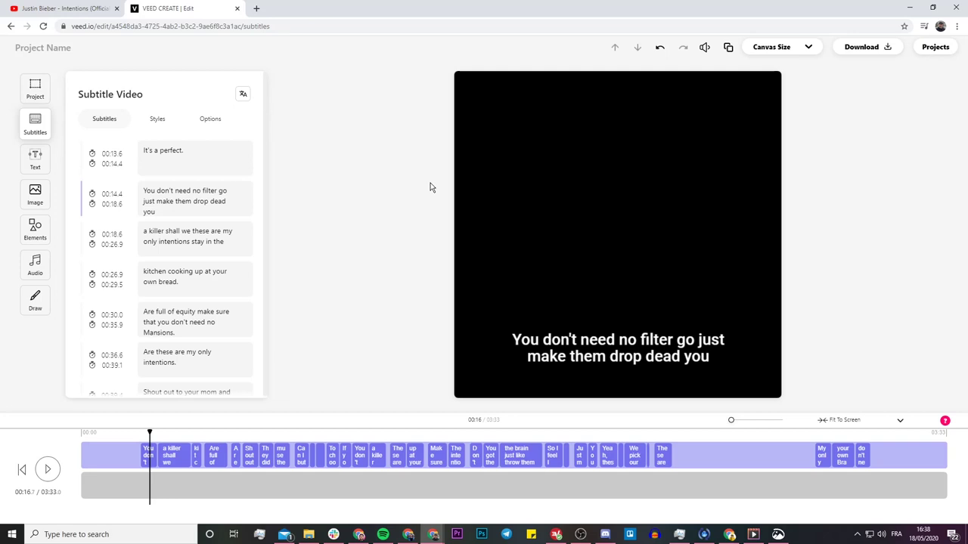
{"action": "left_click", "coordinate": [45, 96]}
{"action": "left_click", "coordinate": [240, 97]}
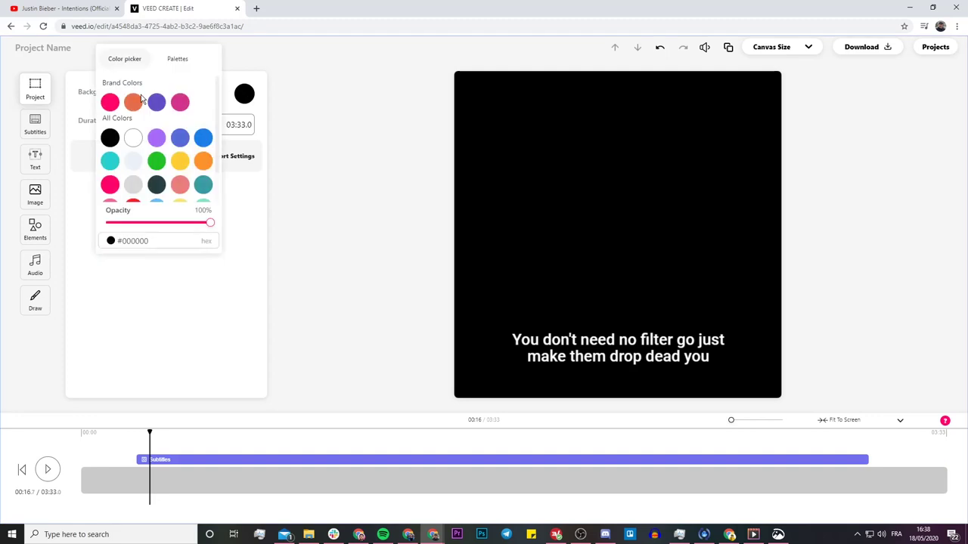
{"action": "left_click", "coordinate": [111, 102]}
{"action": "left_click", "coordinate": [337, 253]}
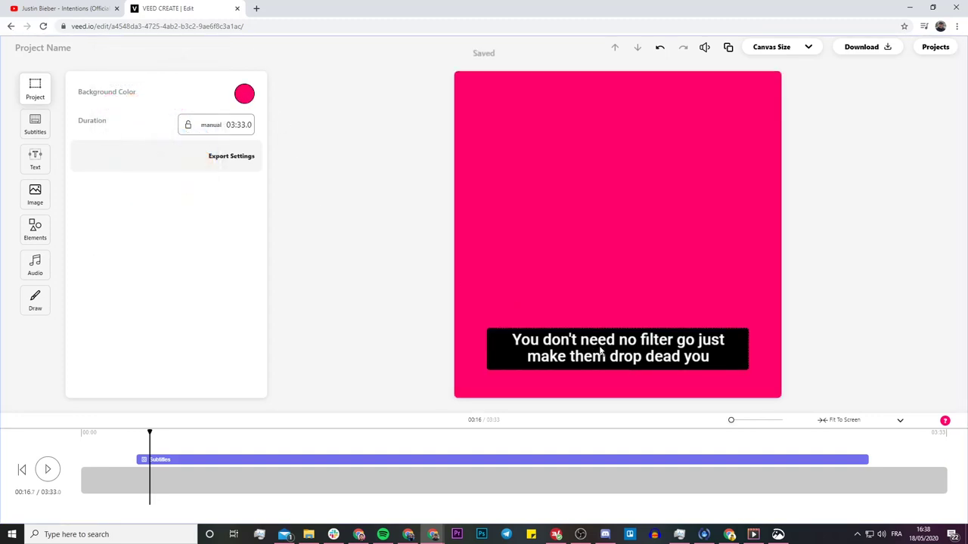
Move the subtitle up to just below the middle of the canvas and apply the Drop subtitle style.
{"action": "left_click", "coordinate": [618, 349]}
{"action": "left_click_drag", "start_coordinate": [618, 348], "coordinate": [617, 282]}
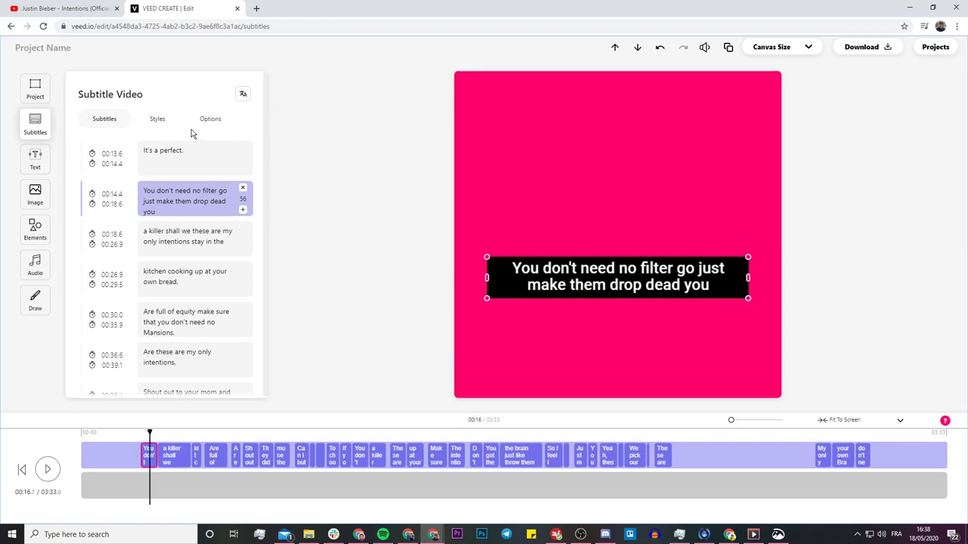
{"action": "left_click", "coordinate": [157, 119]}
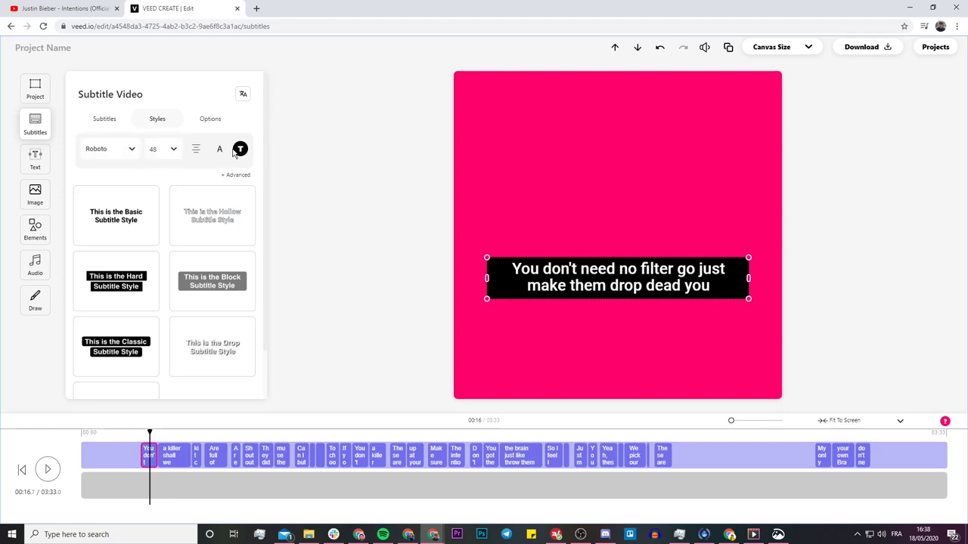
{"action": "scroll", "coordinate": [207, 195], "scroll_direction": "down", "scroll_amount": 1}
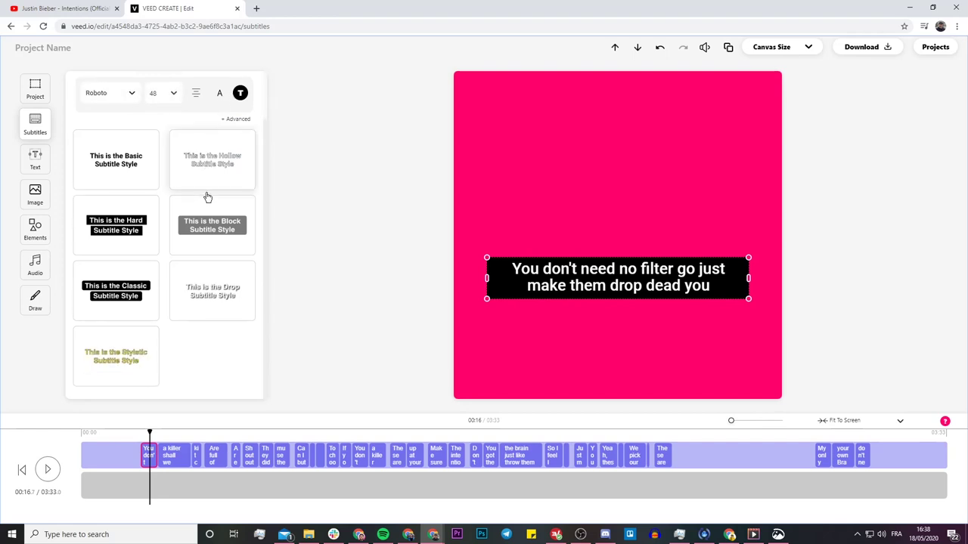
{"action": "left_click", "coordinate": [196, 295]}
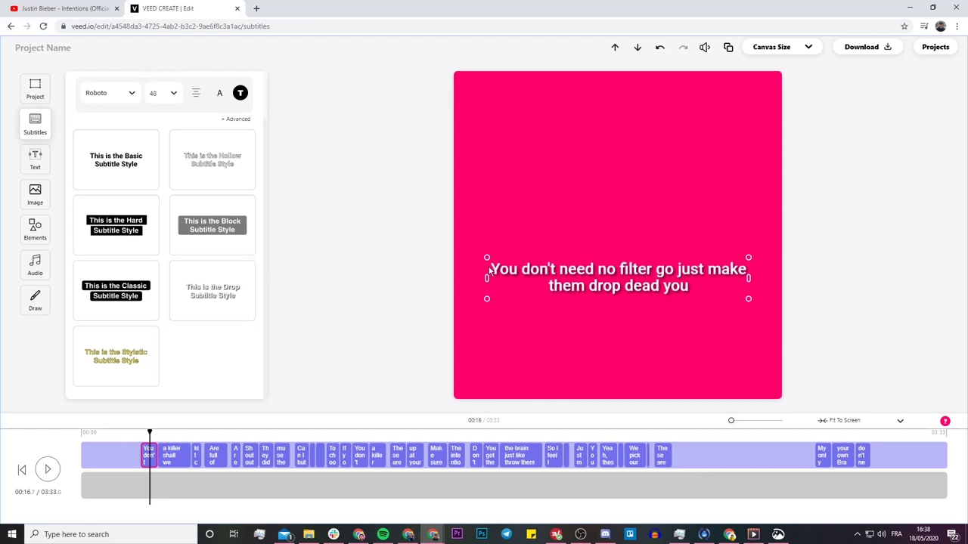
{"action": "scroll", "coordinate": [223, 238], "scroll_direction": "up", "scroll_amount": 1}
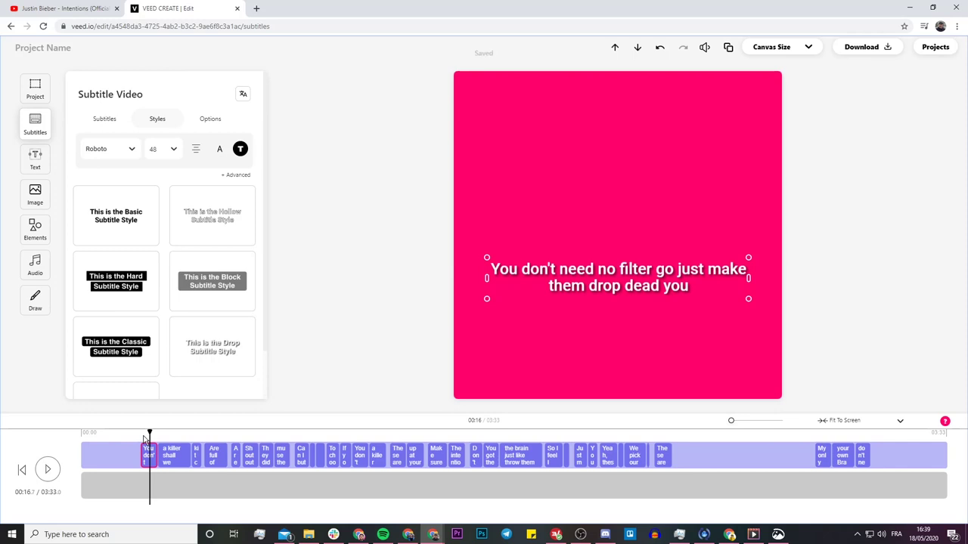
Play the video from about 14 seconds to preview the restyled subtitles against the song.
{"action": "left_click", "coordinate": [139, 434]}
{"action": "left_click", "coordinate": [47, 470]}
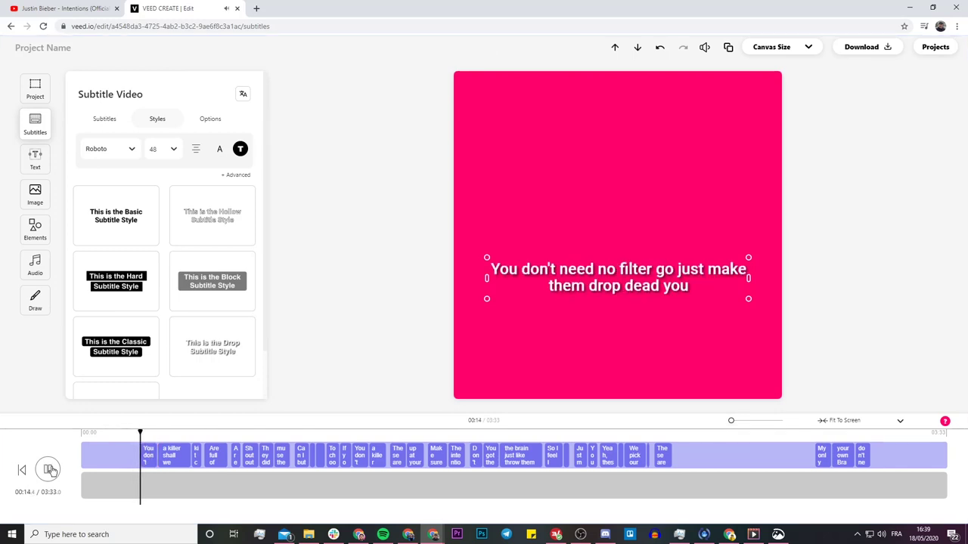
{"action": "left_click", "coordinate": [49, 469]}
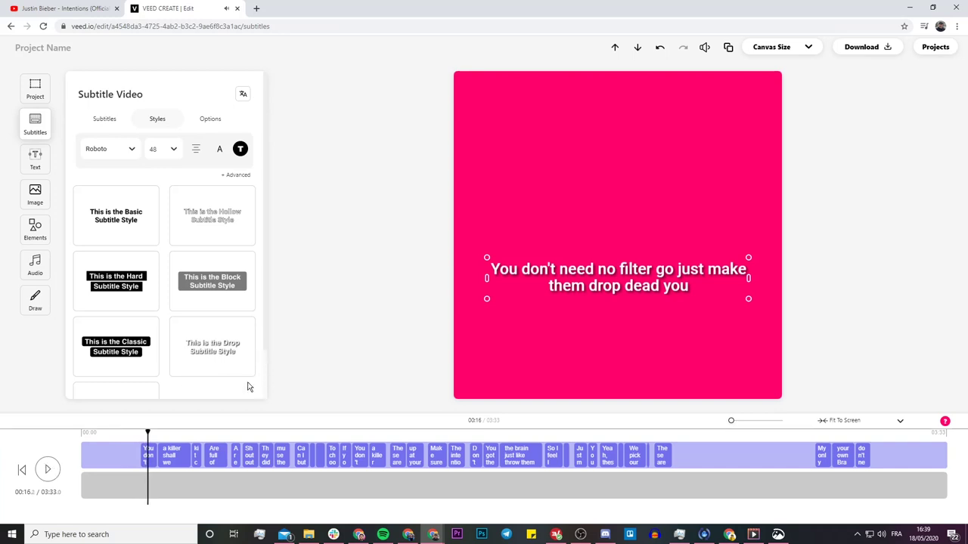
Correct the first subtitle line to read "Picture perfect.".
{"action": "left_click", "coordinate": [101, 121]}
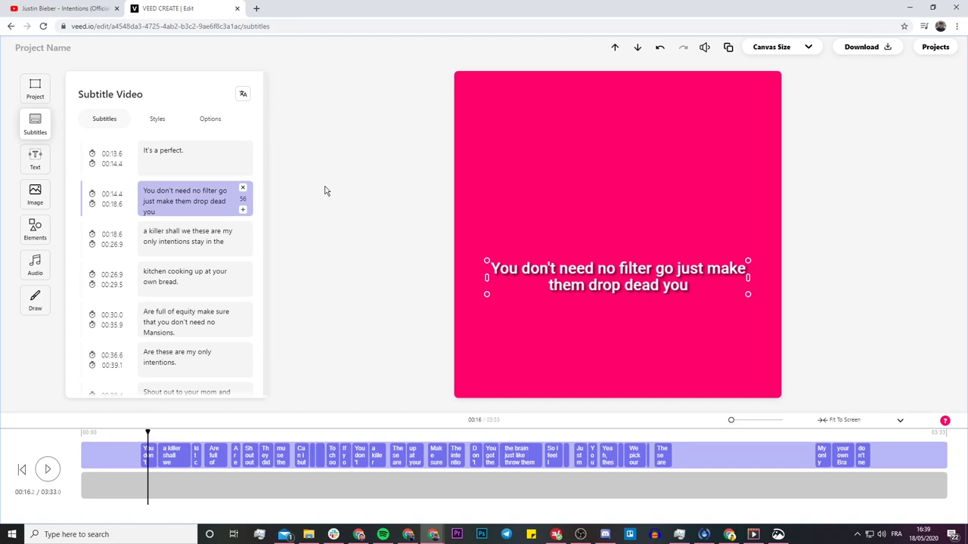
{"action": "left_click", "coordinate": [159, 151]}
{"action": "left_click_drag", "start_coordinate": [158, 151], "coordinate": [134, 150]}
{"action": "type", "text": "Picture"}
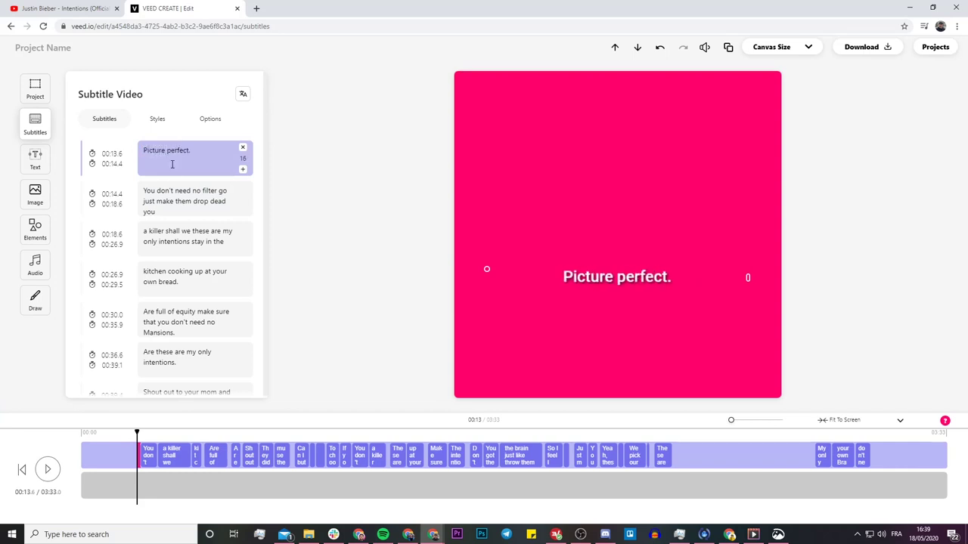
Try adding "REALTIME" to the end of the first subtitle line and remove it again.
{"action": "left_click", "coordinate": [190, 284]}
{"action": "left_click", "coordinate": [190, 354]}
{"action": "left_click", "coordinate": [167, 159]}
{"action": "type", "text": "REA"}
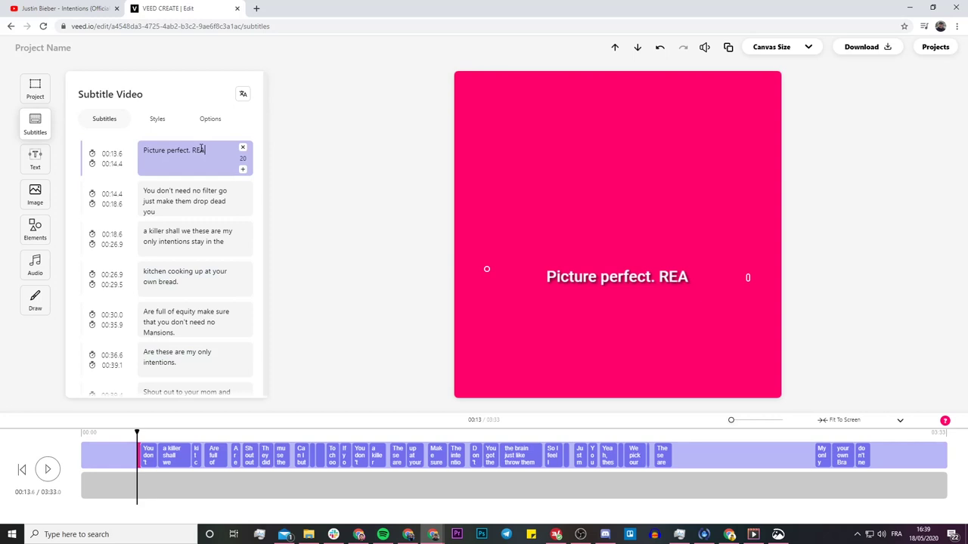
{"action": "type", "text": "LTIME"}
{"action": "key", "text": "BackSpace"}
{"action": "key", "text": "BackSpace"}
{"action": "key", "text": "BackSpace"}
{"action": "key", "text": "BackSpace"}
{"action": "key", "text": "BackSpace"}
{"action": "key", "text": "BackSpace"}
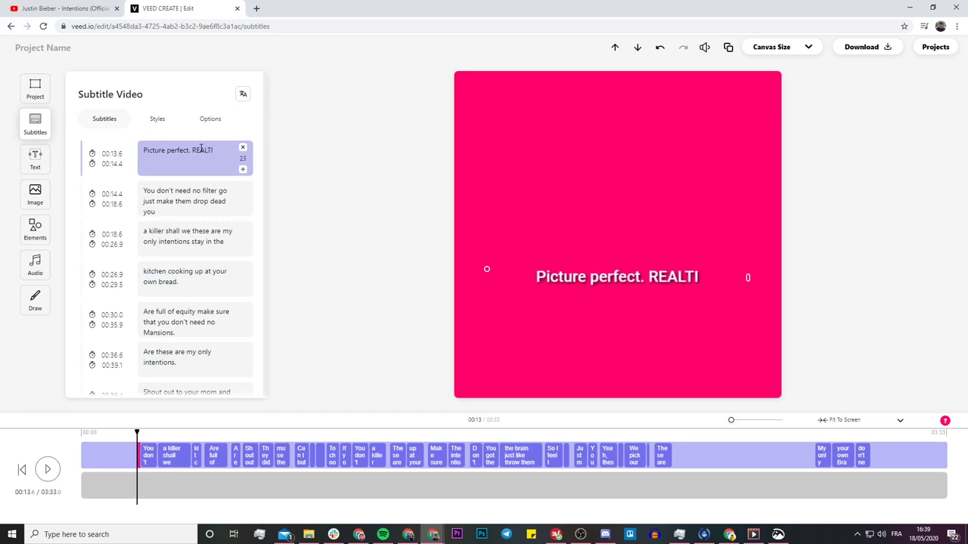
{"action": "key", "text": "BackSpace"}
{"action": "key", "text": "BackSpace"}
{"action": "key", "text": "BackSpace"}
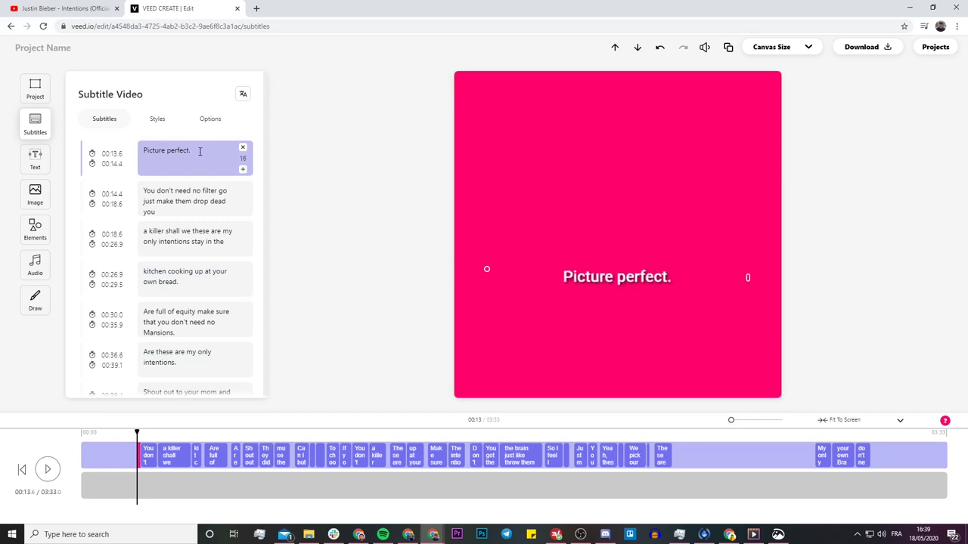
Play the video from just before the first subtitle to check the corrected lyric's timing.
{"action": "left_click", "coordinate": [130, 440]}
{"action": "left_click", "coordinate": [50, 471]}
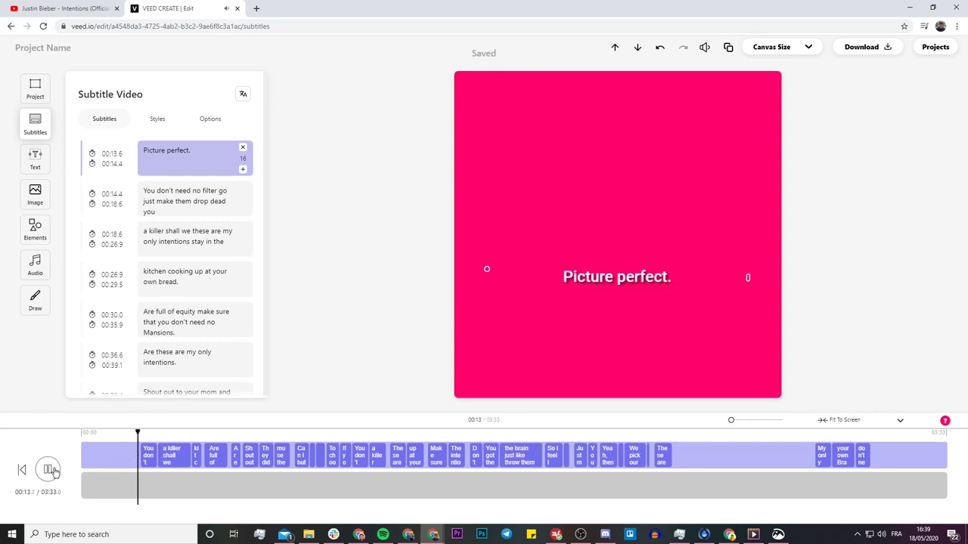
{"action": "left_click", "coordinate": [50, 470]}
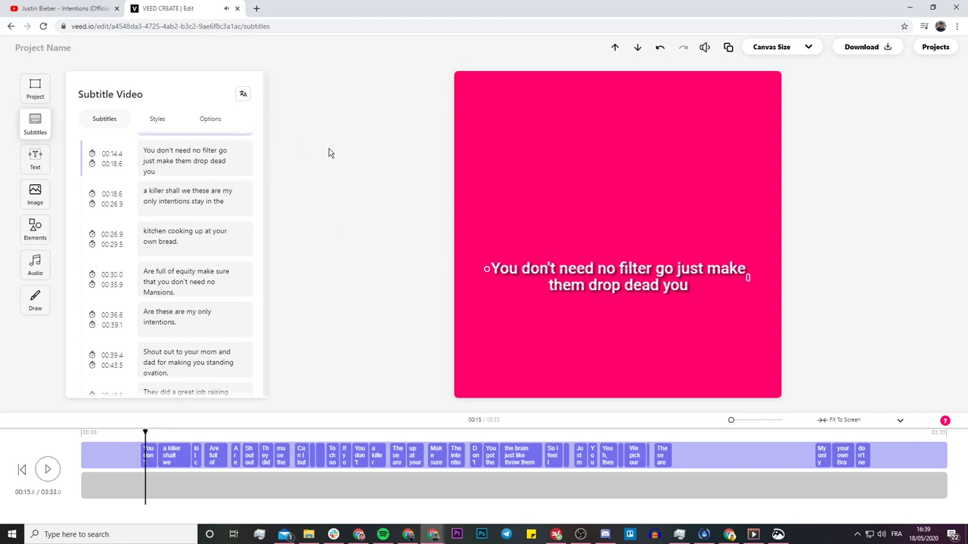
Add a Beam sound wave spanning the canvas width and place it just above the subtitle text.
{"action": "left_click", "coordinate": [35, 233]}
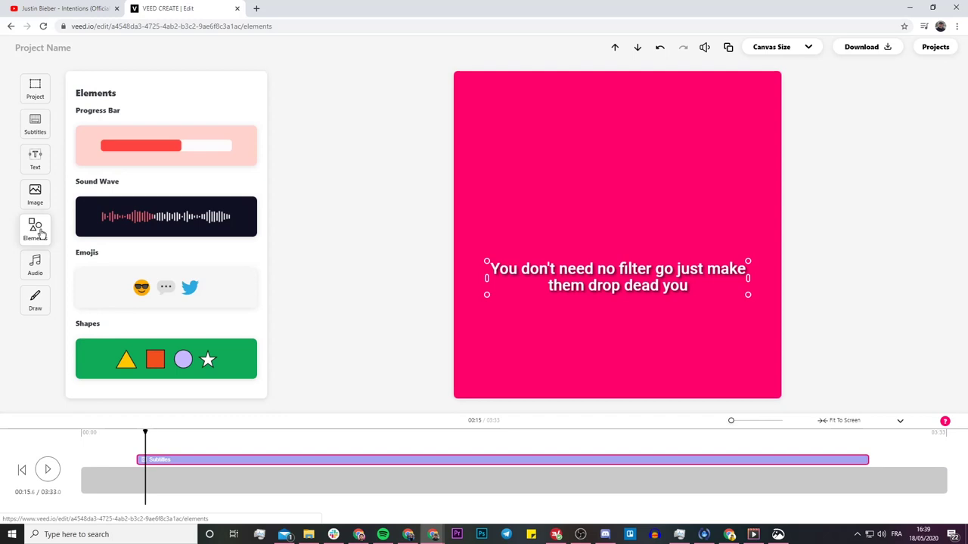
{"action": "left_click", "coordinate": [112, 198]}
{"action": "left_click", "coordinate": [88, 139]}
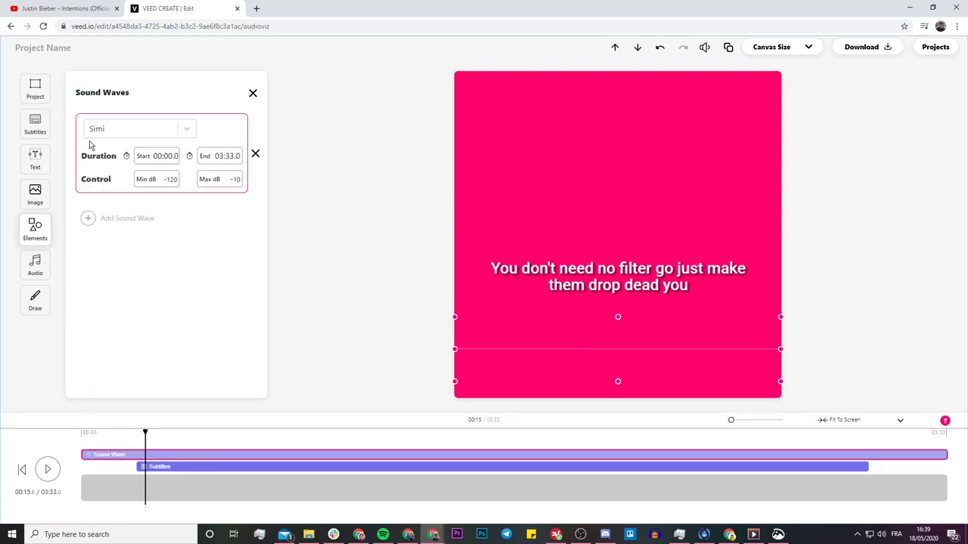
{"action": "left_click", "coordinate": [191, 132]}
{"action": "left_click", "coordinate": [123, 216]}
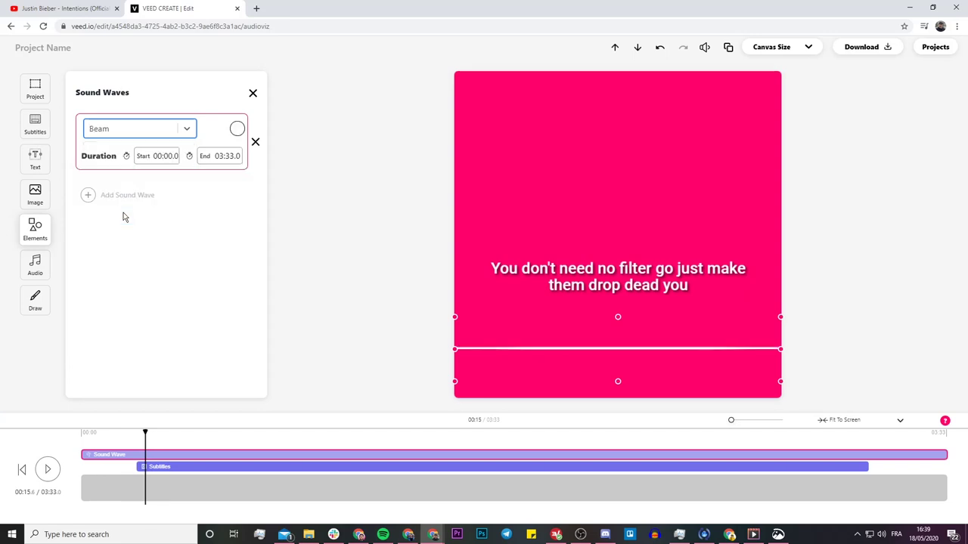
{"action": "left_click_drag", "start_coordinate": [525, 361], "coordinate": [529, 231]}
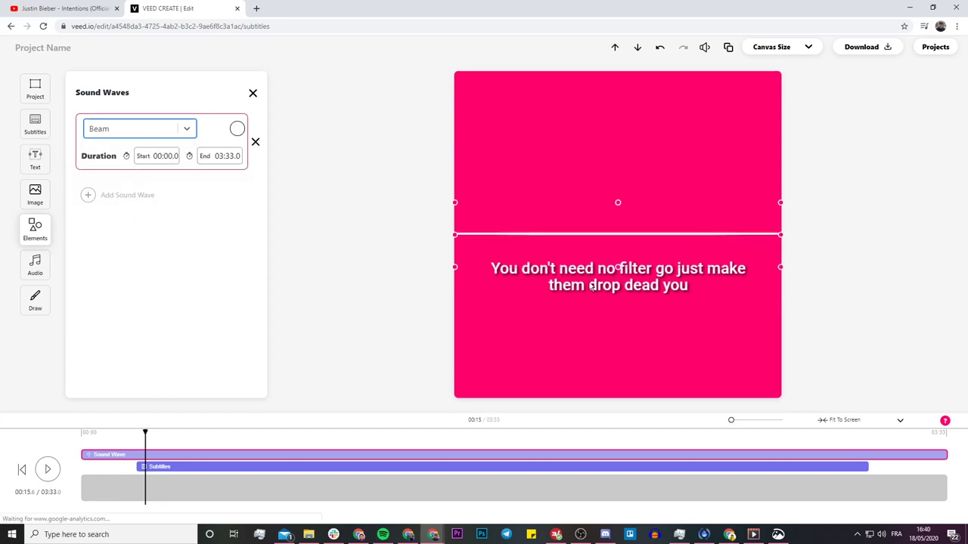
Play the video from the second subtitle line to check the sound wave moving with the song.
{"action": "left_click", "coordinate": [592, 287]}
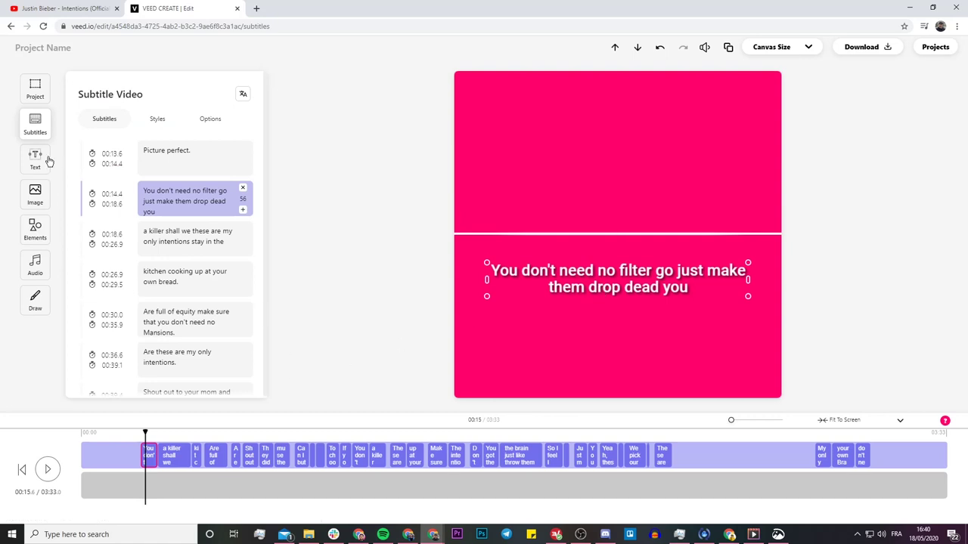
{"action": "left_click", "coordinate": [35, 89]}
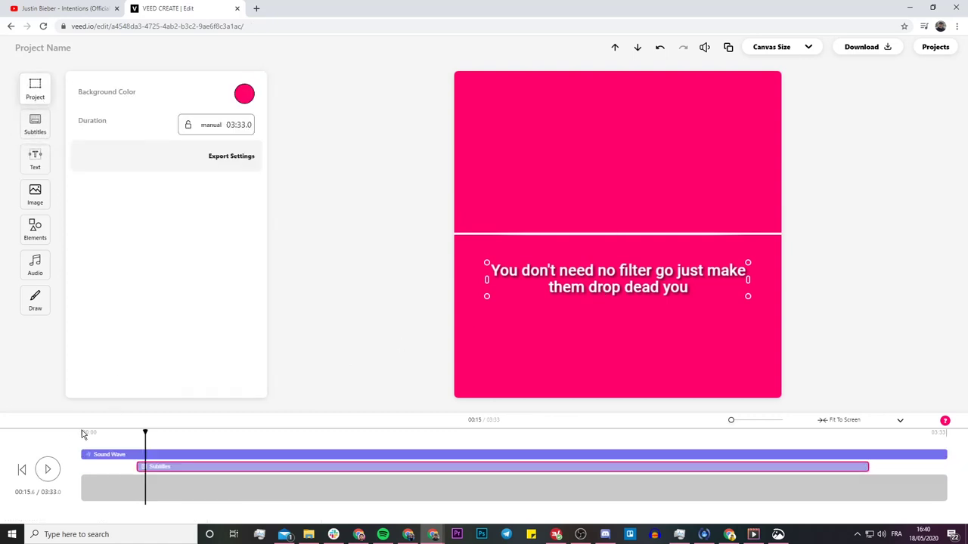
{"action": "left_click", "coordinate": [47, 469]}
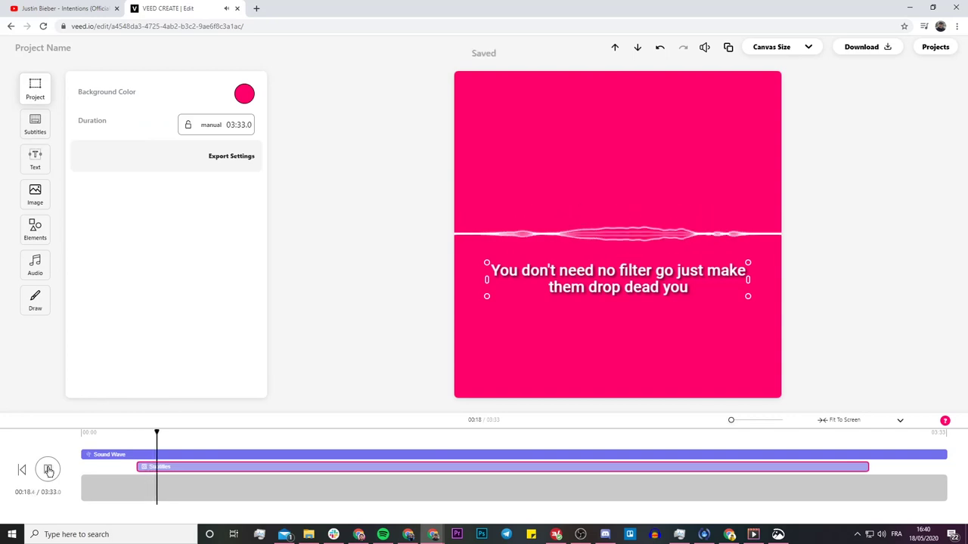
{"action": "left_click", "coordinate": [48, 469]}
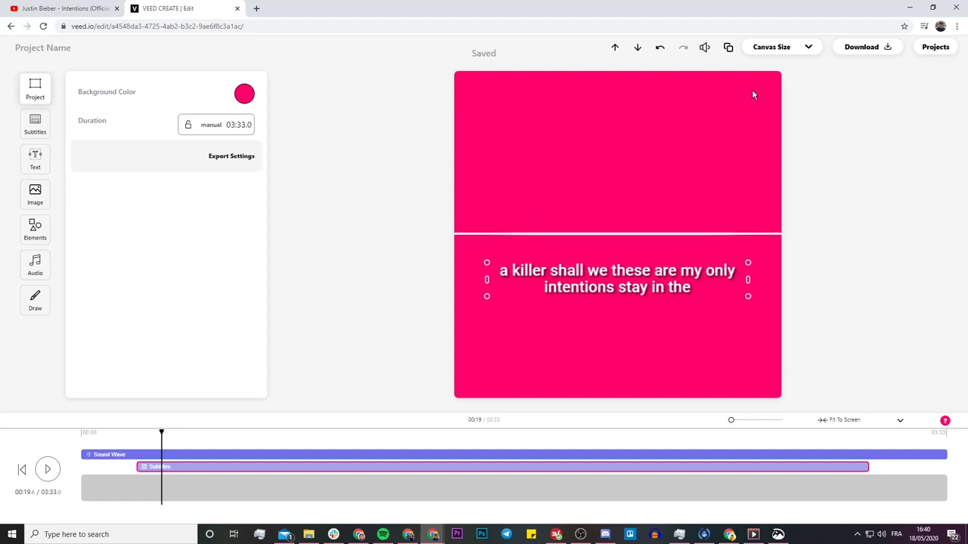
Change the canvas size to YouTube 16:9 and move the subtitle text above the sound wave.
{"action": "left_click", "coordinate": [808, 47]}
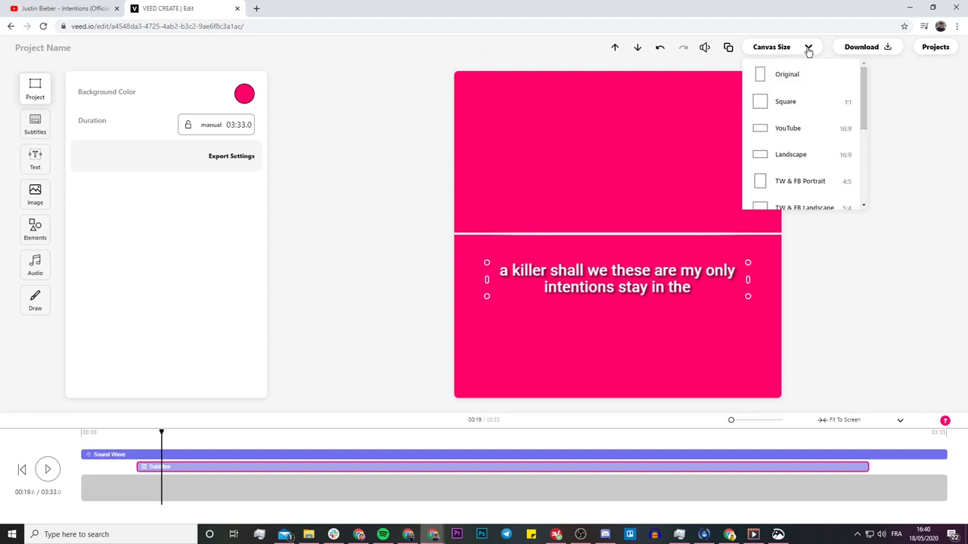
{"action": "left_click", "coordinate": [803, 105]}
{"action": "left_click", "coordinate": [782, 49]}
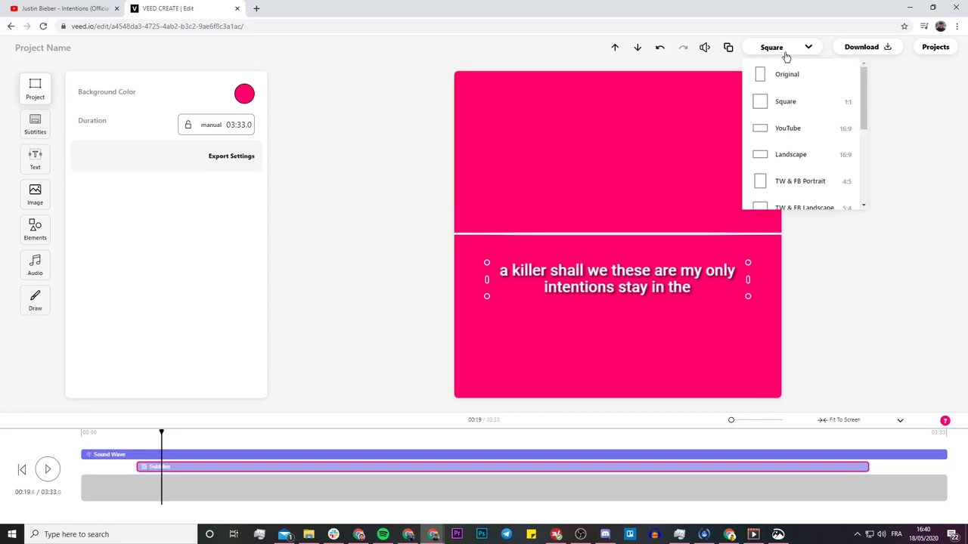
{"action": "left_click", "coordinate": [815, 128]}
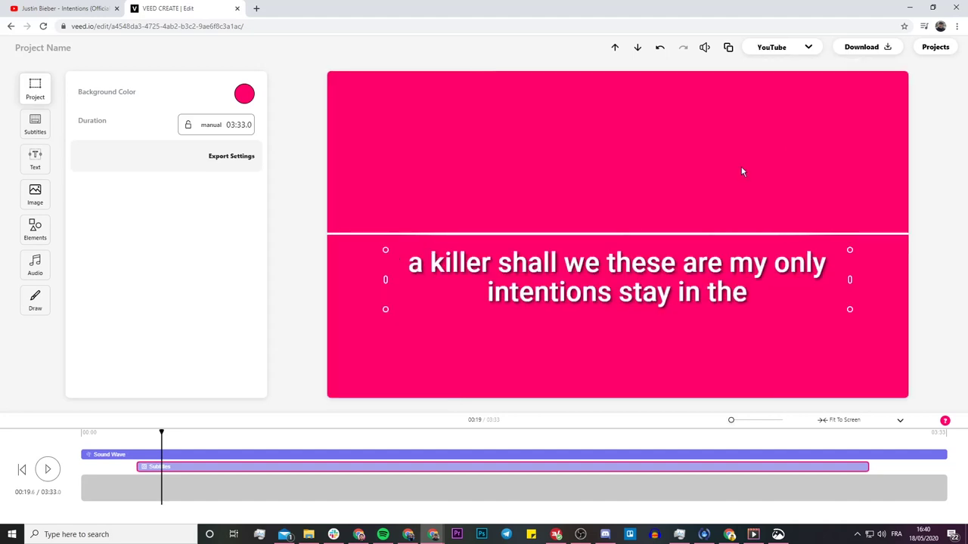
{"action": "left_click_drag", "start_coordinate": [670, 294], "coordinate": [662, 185]}
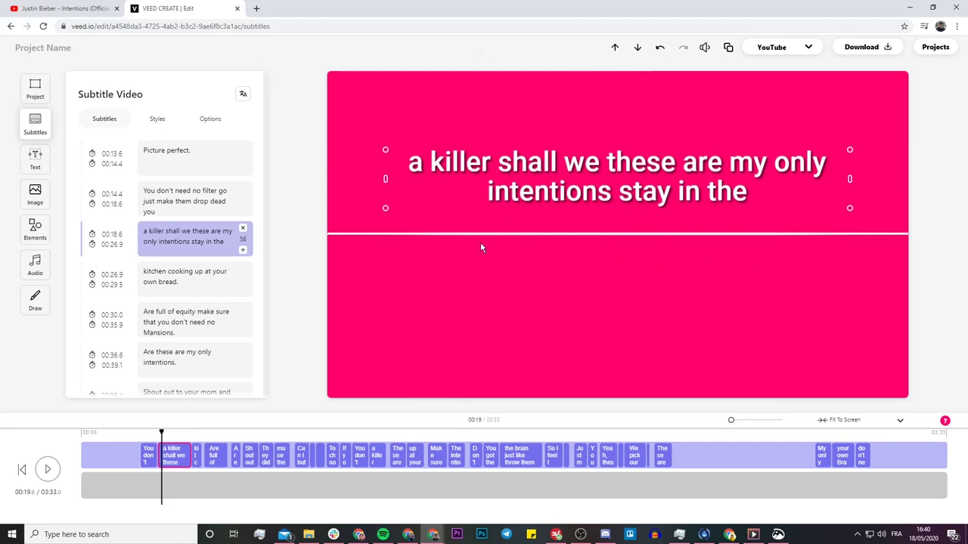
Add the Instagram logo from the brand images and enlarge it to cover the whole canvas.
{"action": "left_click", "coordinate": [35, 194]}
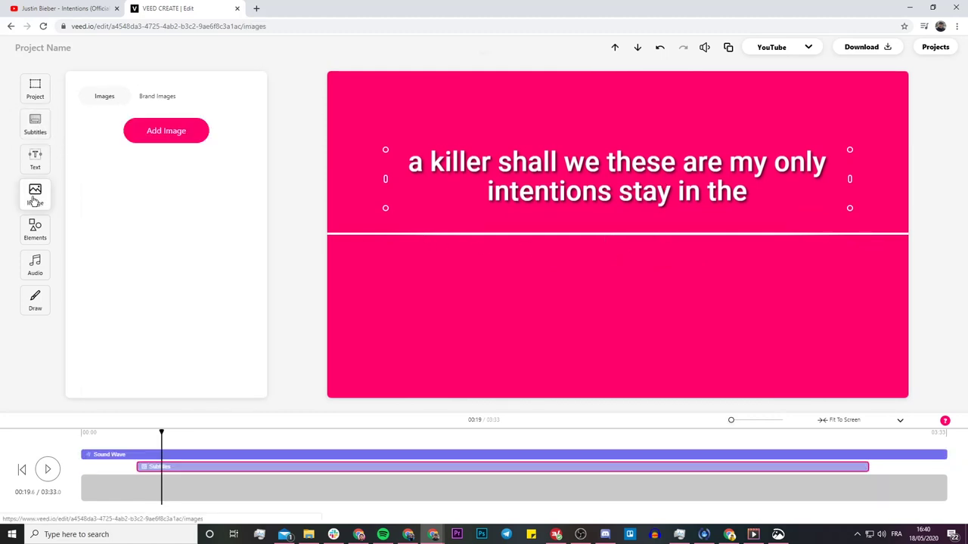
{"action": "left_click", "coordinate": [153, 130]}
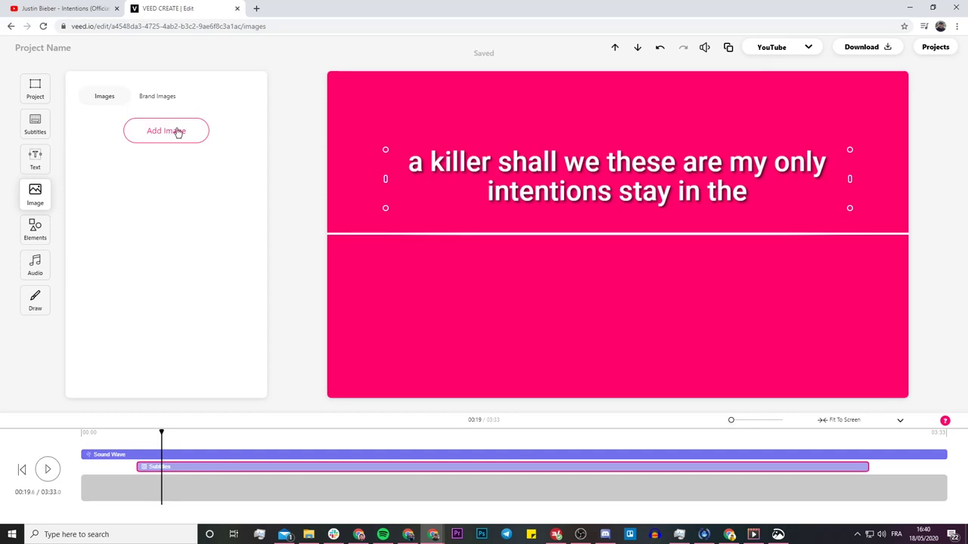
{"action": "left_click", "coordinate": [164, 98]}
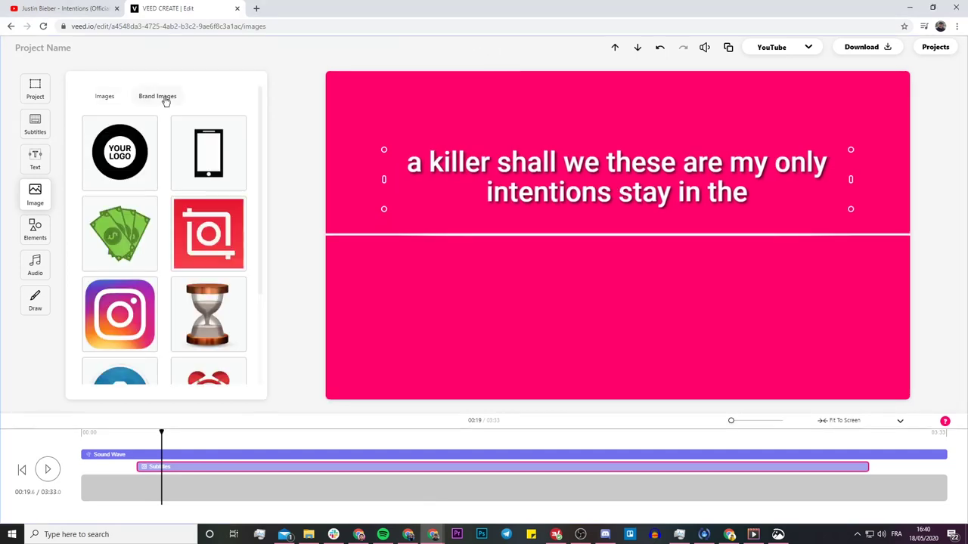
{"action": "scroll", "coordinate": [172, 137], "scroll_direction": "down", "scroll_amount": 2}
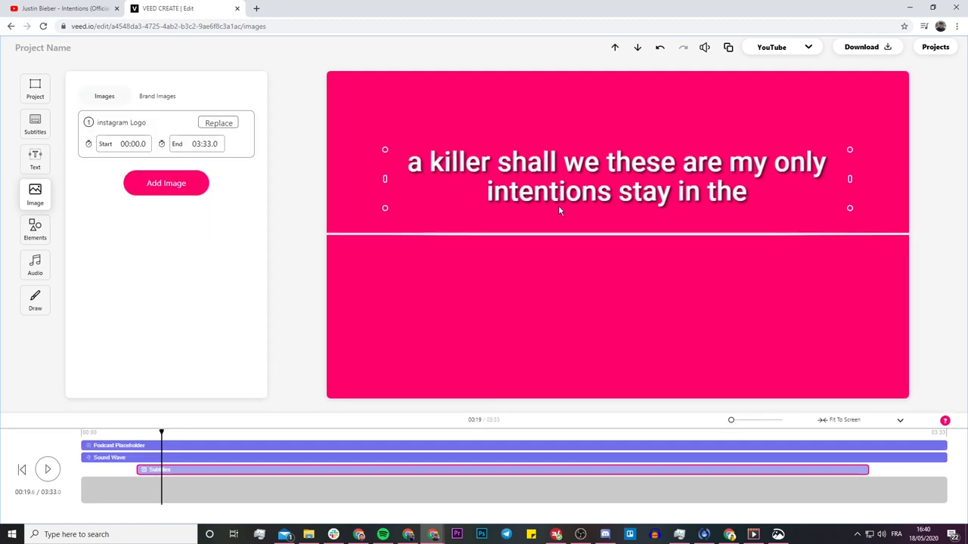
{"action": "left_click_drag", "start_coordinate": [624, 283], "coordinate": [416, 201]}
{"action": "left_click_drag", "start_coordinate": [494, 237], "coordinate": [913, 402]}
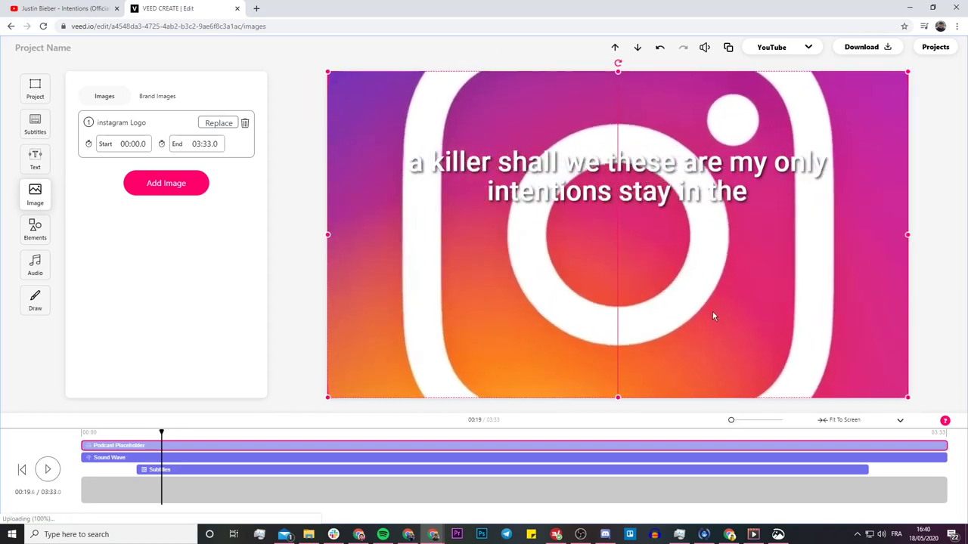
Try the logo image one layer below the sound wave with a short playback, and delete the image.
{"action": "left_click", "coordinate": [639, 48]}
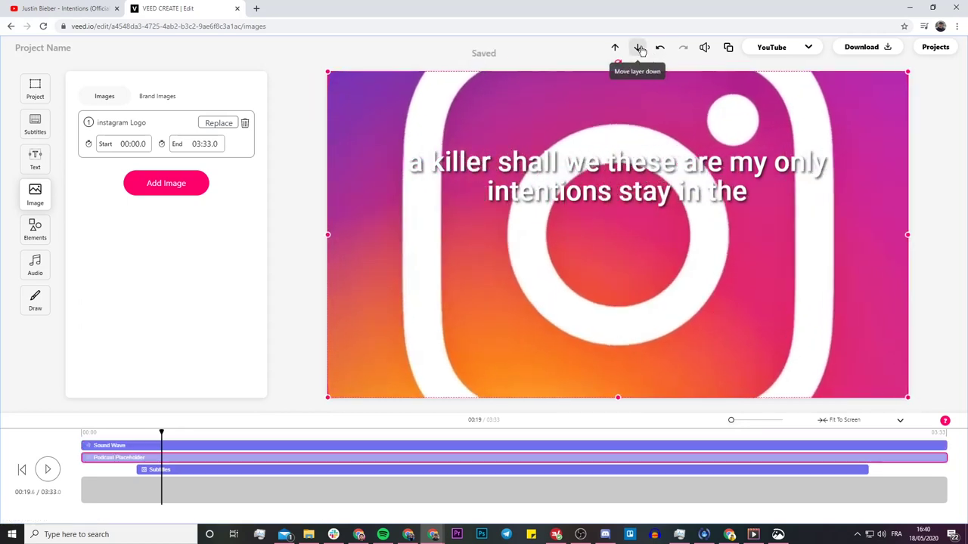
{"action": "left_click", "coordinate": [50, 471]}
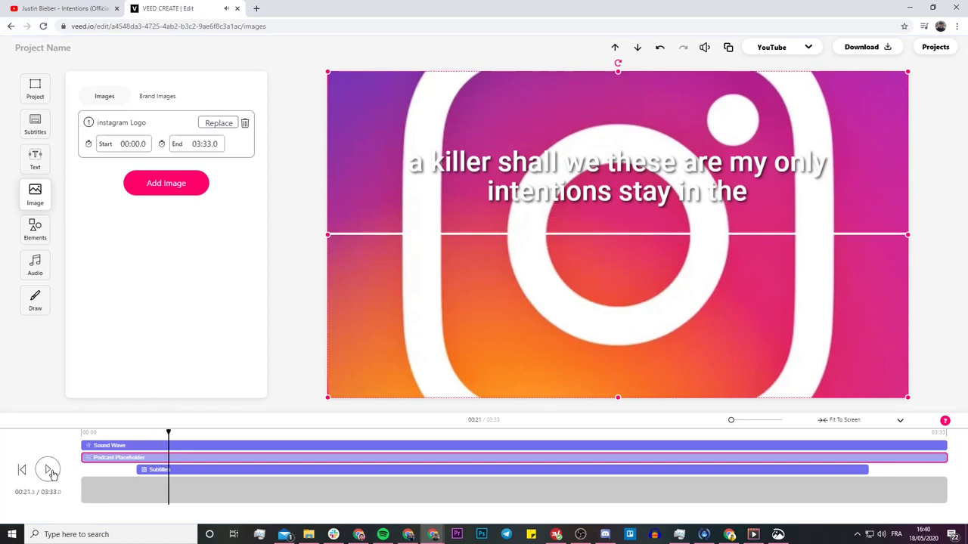
{"action": "left_click", "coordinate": [245, 122]}
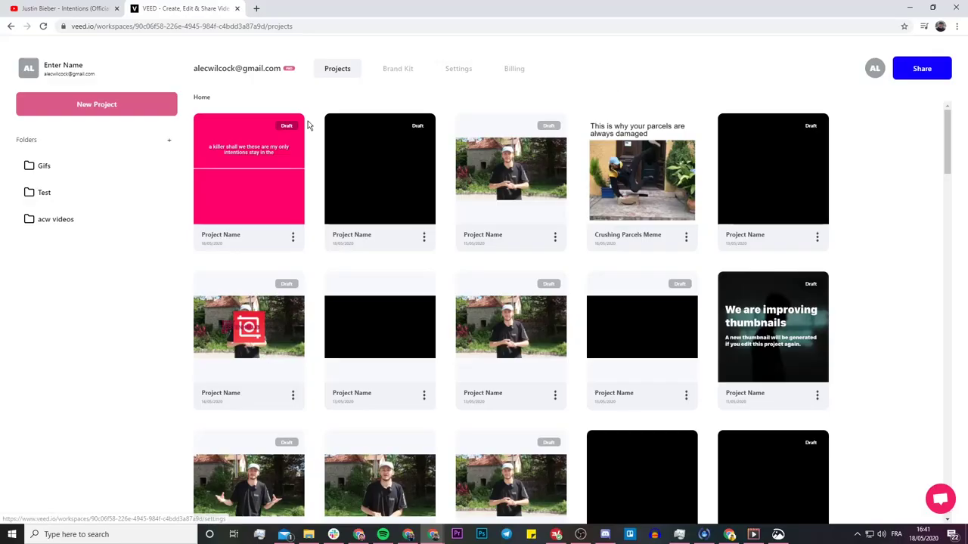
Create a new project and choose YouTube as the source for its video upload.
{"action": "left_click", "coordinate": [114, 105]}
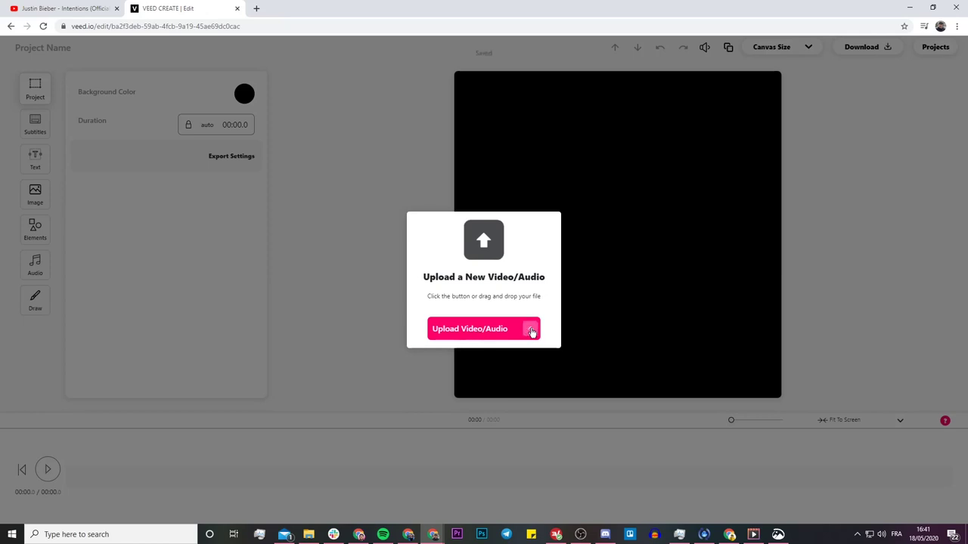
{"action": "left_click", "coordinate": [531, 331]}
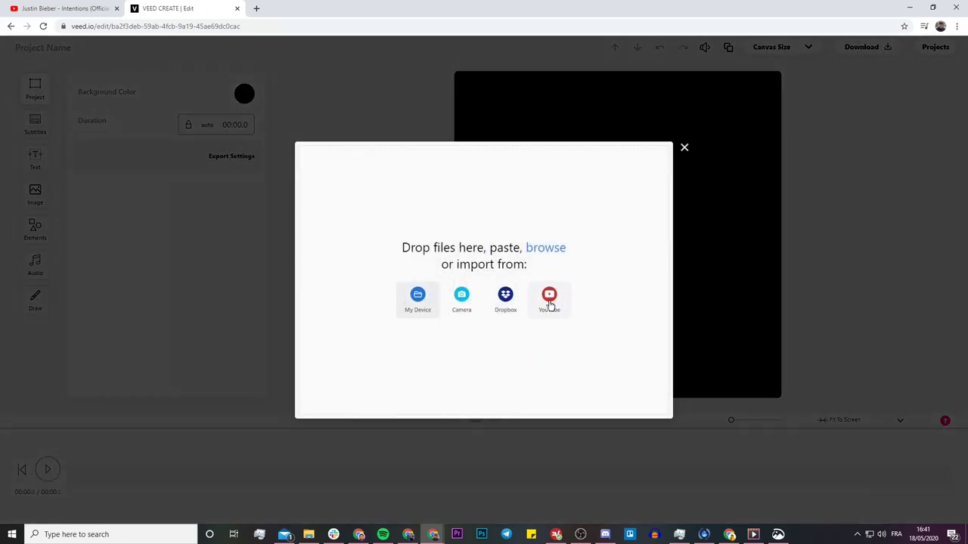
{"action": "left_click", "coordinate": [550, 302]}
Copy the link of the Justin Bieber "Intentions" video from its YouTube page and import it into the new project.
{"action": "left_click", "coordinate": [60, 9]}
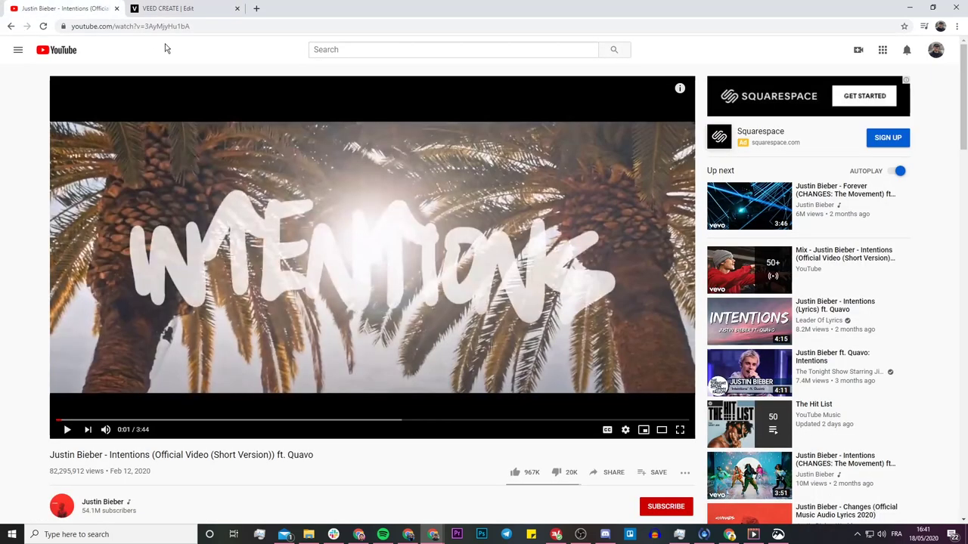
{"action": "left_click", "coordinate": [154, 30]}
{"action": "right_click", "coordinate": [156, 29]}
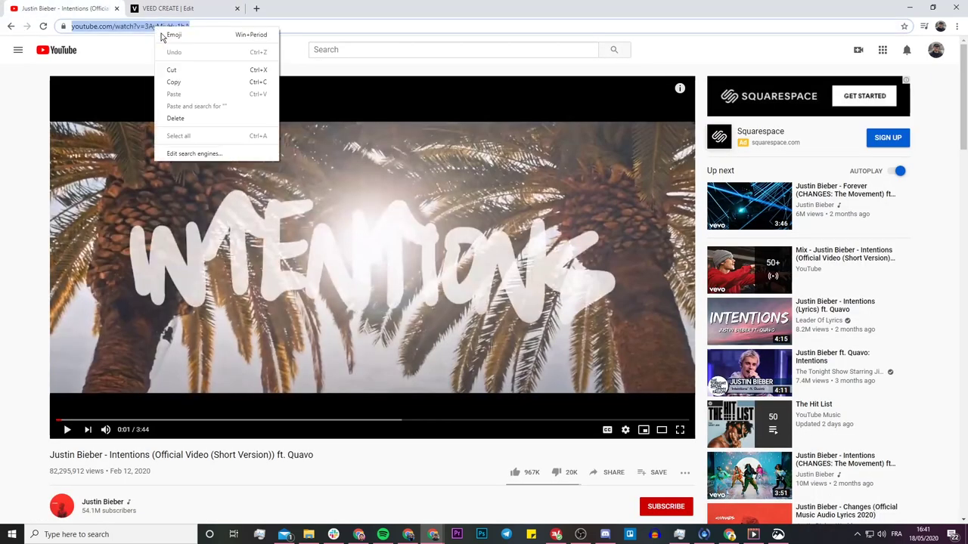
{"action": "left_click", "coordinate": [183, 78]}
{"action": "left_click", "coordinate": [187, 9]}
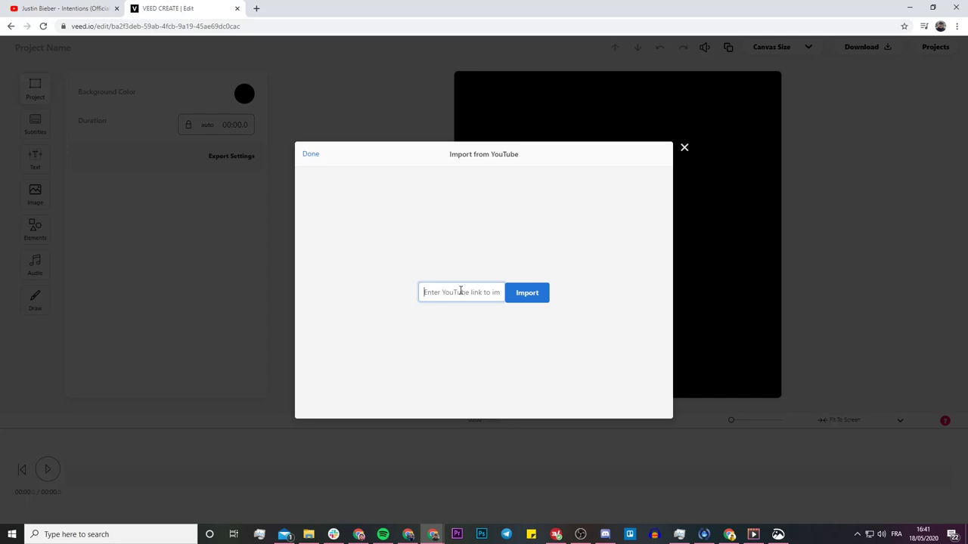
{"action": "key", "text": "ctrl+v"}
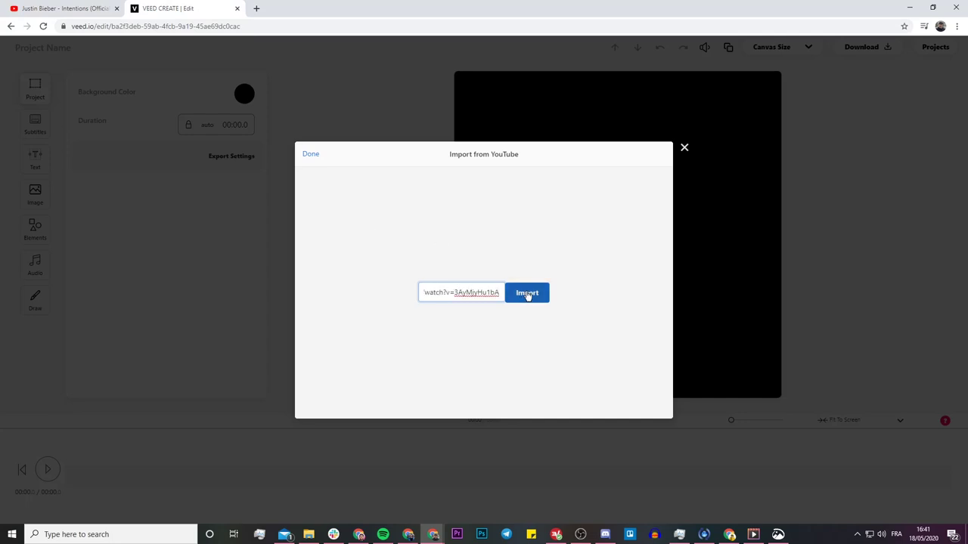
{"action": "left_click", "coordinate": [527, 294]}
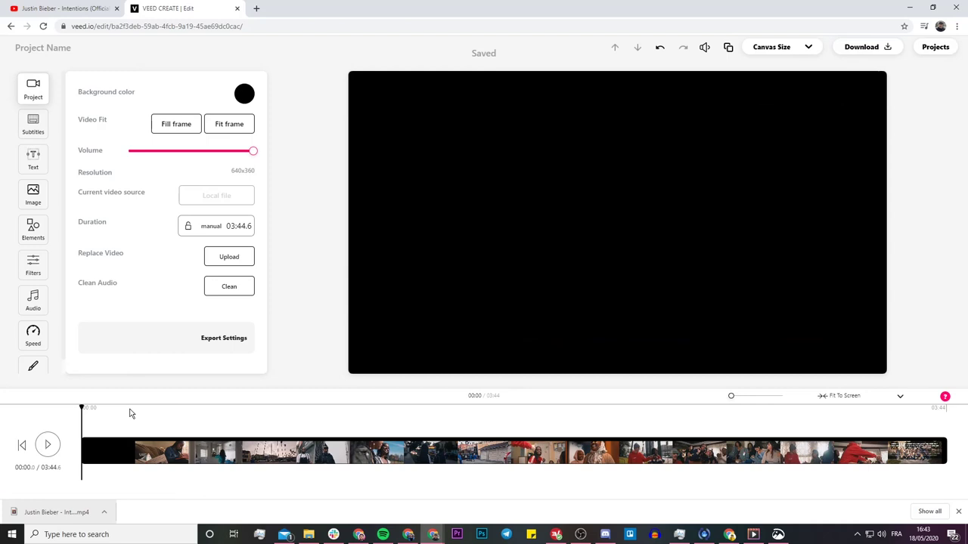
Play a short part of the imported music video from about 20 seconds in to check it.
{"action": "left_click", "coordinate": [157, 414]}
{"action": "left_click", "coordinate": [48, 445]}
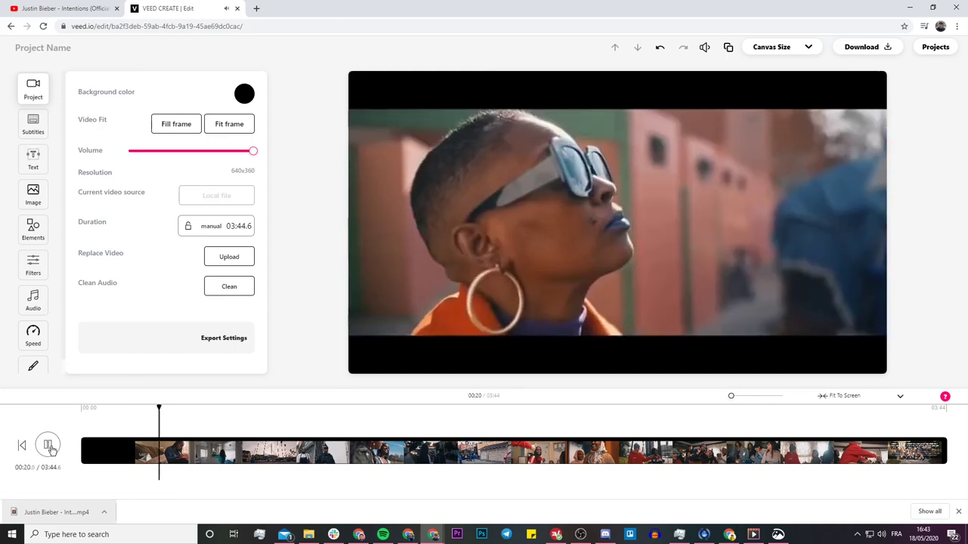
{"action": "left_click", "coordinate": [47, 446]}
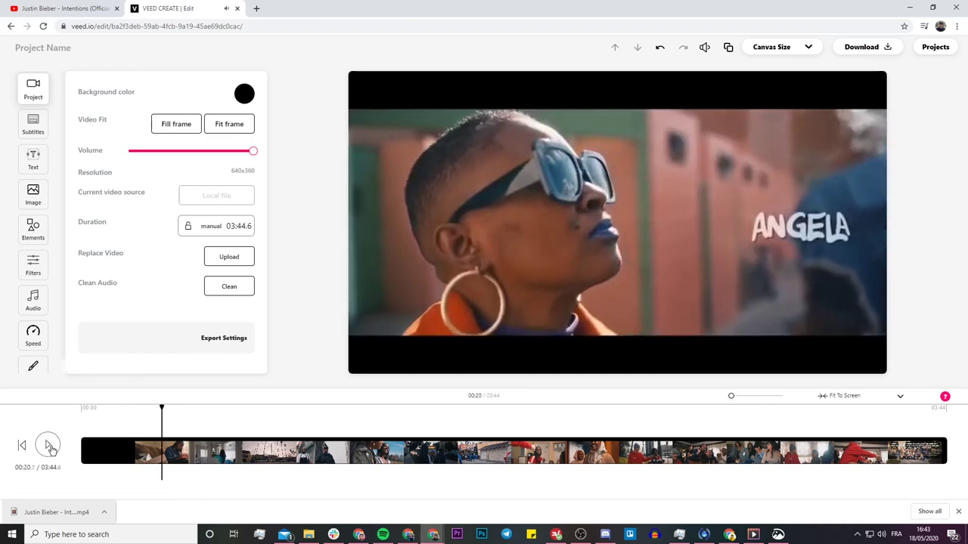
{"action": "left_click", "coordinate": [155, 410]}
Generate automatic subtitles for the music video with English (United States) as the detected language.
{"action": "left_click", "coordinate": [33, 127]}
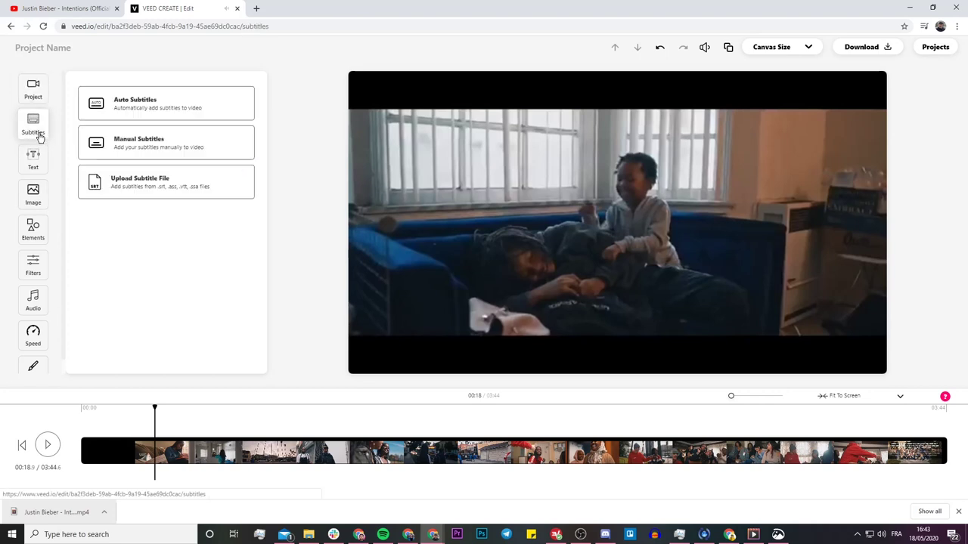
{"action": "left_click", "coordinate": [159, 112]}
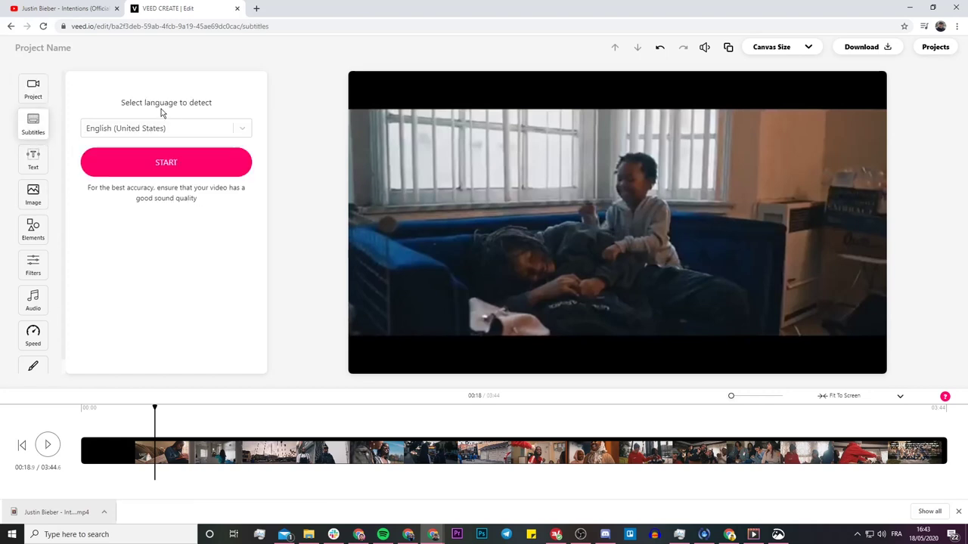
{"action": "left_click", "coordinate": [170, 162]}
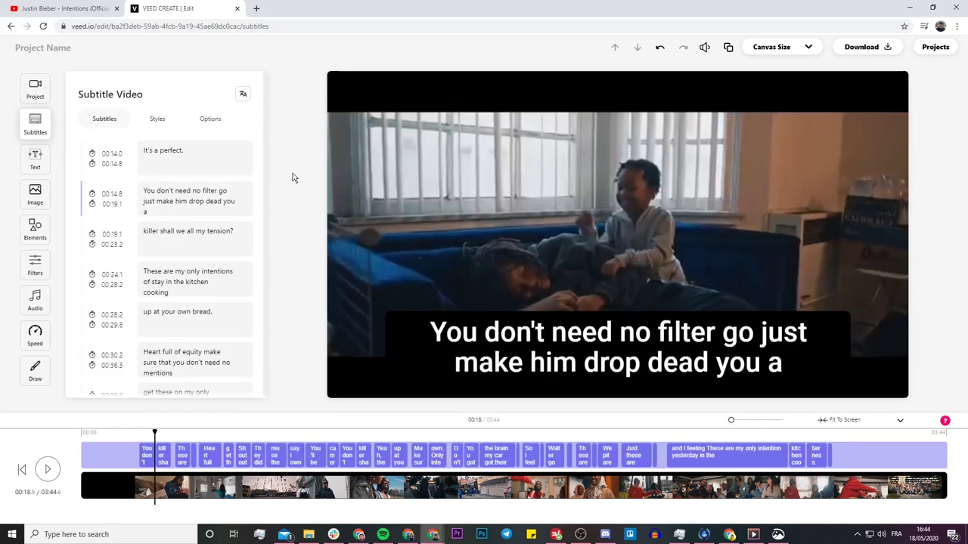
Correct the first subtitle line of the music video to read "Picture perfect.".
{"action": "left_click", "coordinate": [158, 151]}
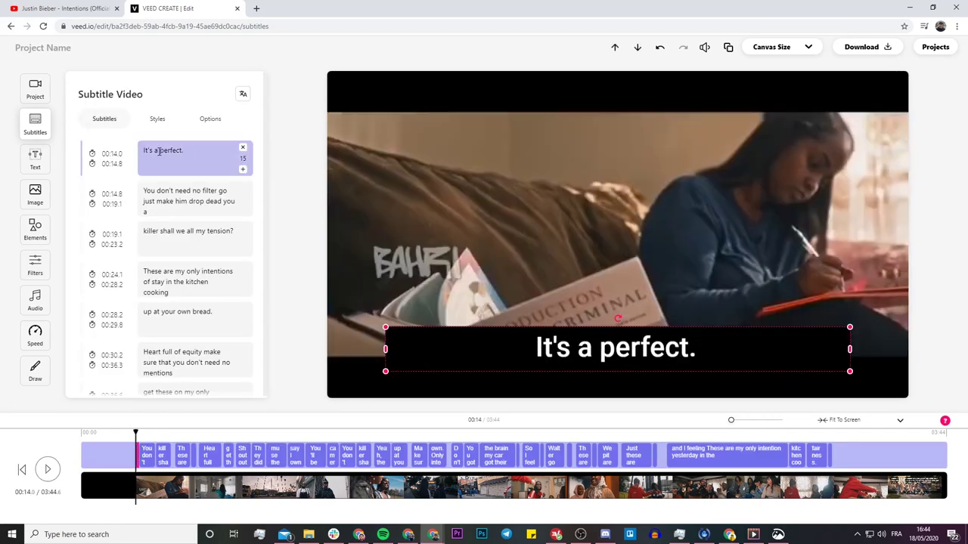
{"action": "left_click_drag", "start_coordinate": [157, 151], "coordinate": [127, 151]}
{"action": "type", "text": "Picture"}
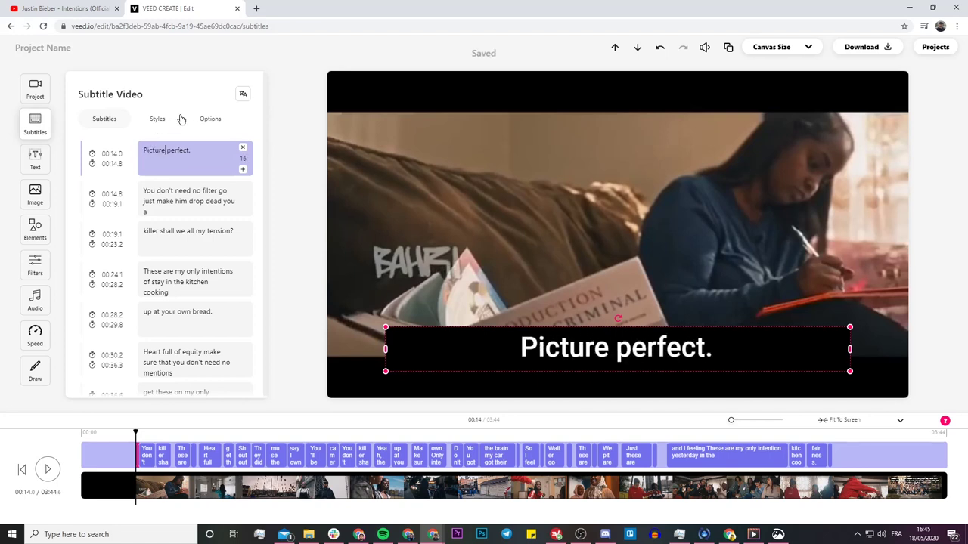
Apply the Drop subtitle style, shrink the text to size 23 and place it in the black bar below the picture.
{"action": "left_click", "coordinate": [168, 121]}
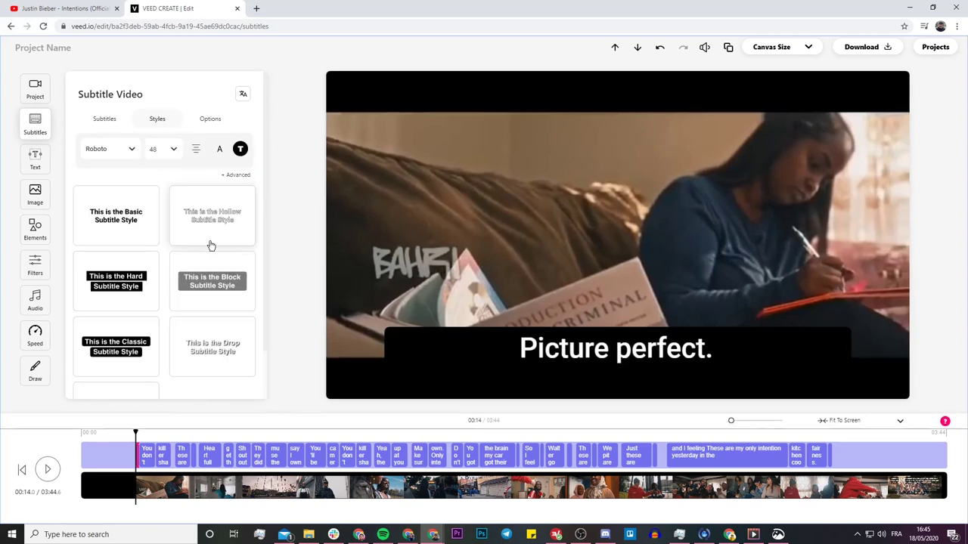
{"action": "scroll", "coordinate": [211, 245], "scroll_direction": "down", "scroll_amount": 1}
{"action": "left_click", "coordinate": [235, 297]}
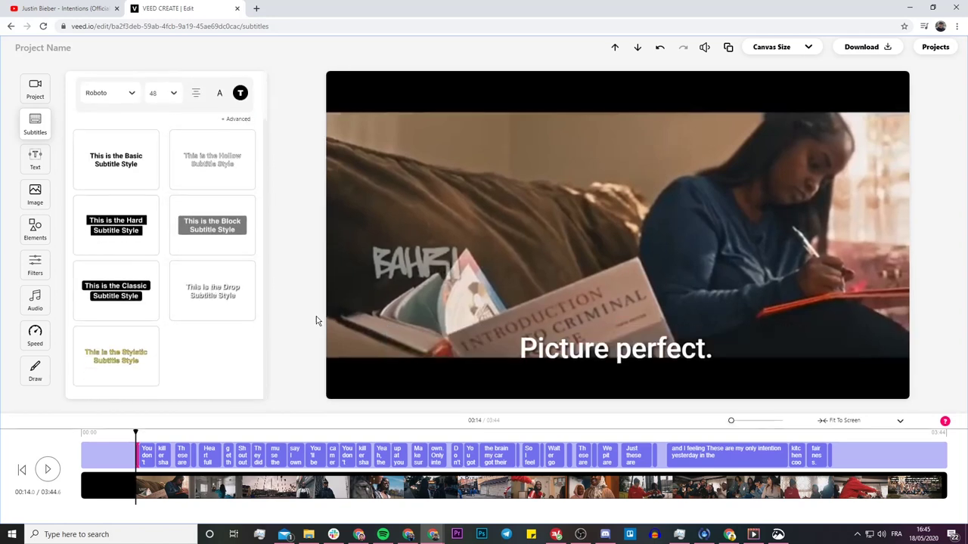
{"action": "left_click", "coordinate": [170, 93]}
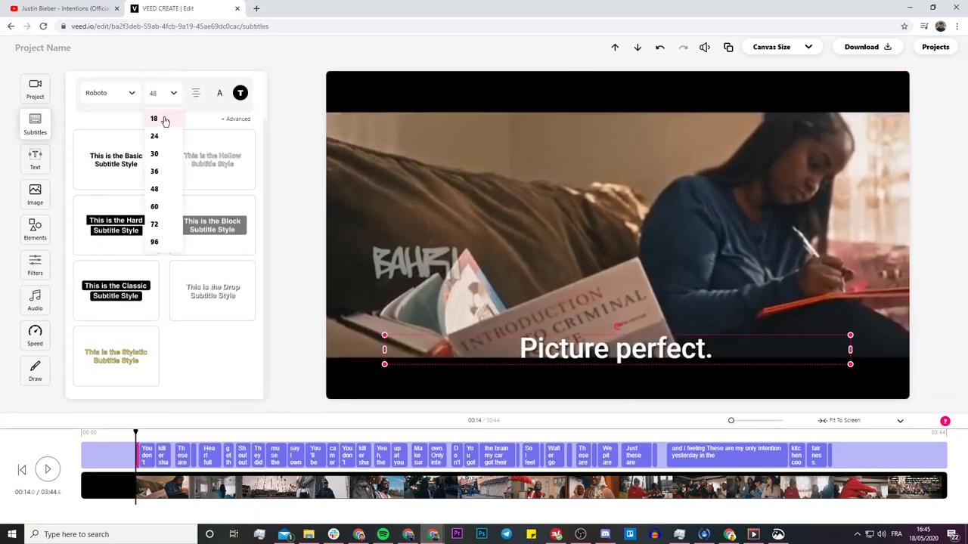
{"action": "left_click", "coordinate": [156, 172]}
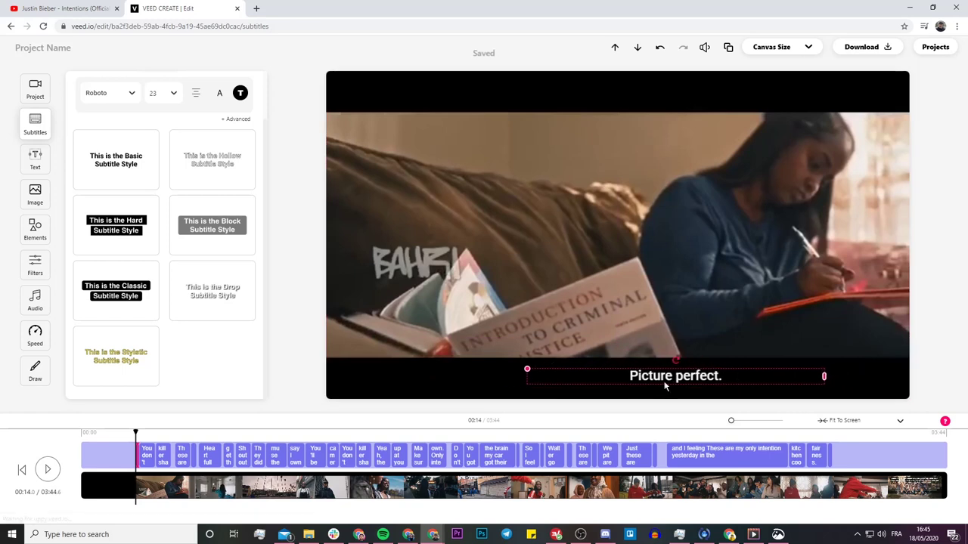
Play the music video from just before the first subtitle to check the restyled lyrics.
{"action": "left_click", "coordinate": [130, 436]}
{"action": "left_click", "coordinate": [46, 471]}
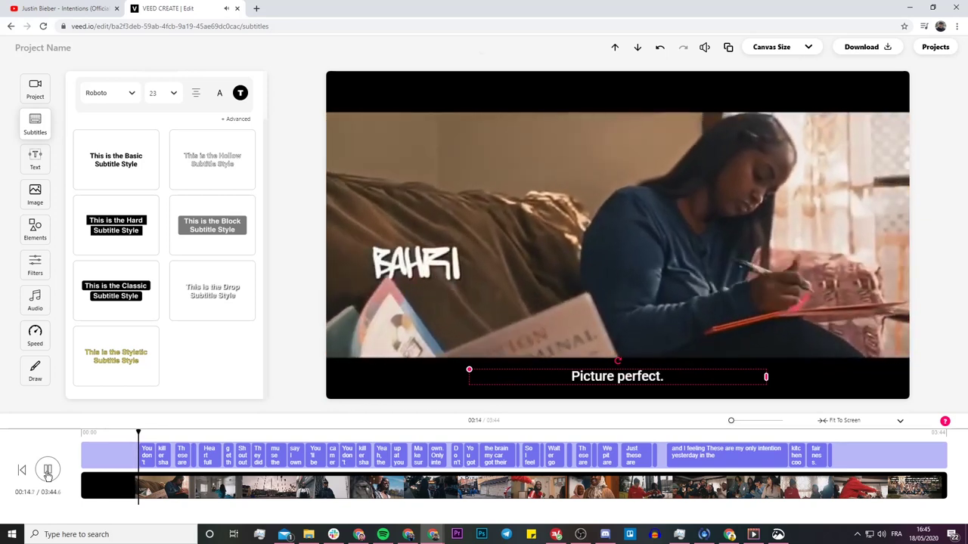
Create a new project with the ocean video uploaded from the computer and preview its opening seconds.
{"action": "left_click", "coordinate": [47, 470]}
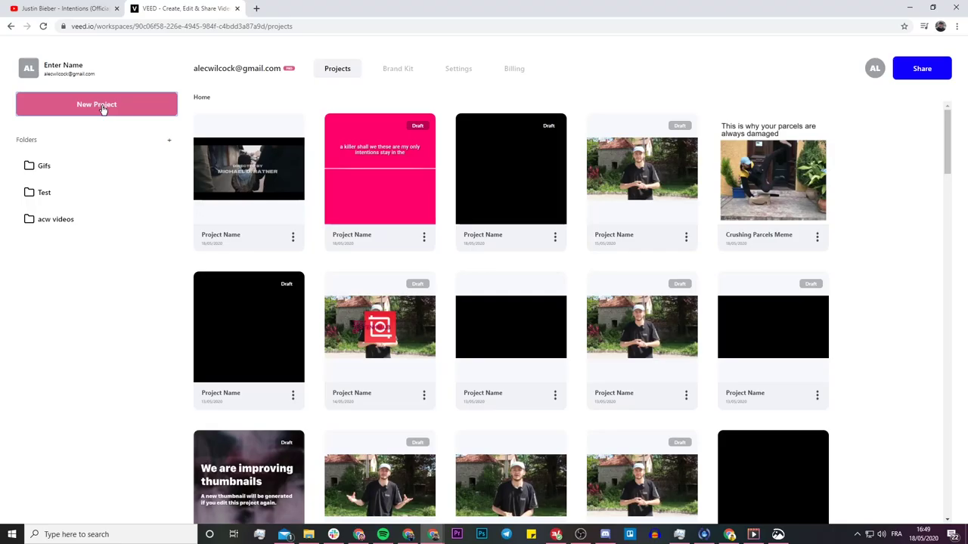
{"action": "left_click", "coordinate": [101, 105]}
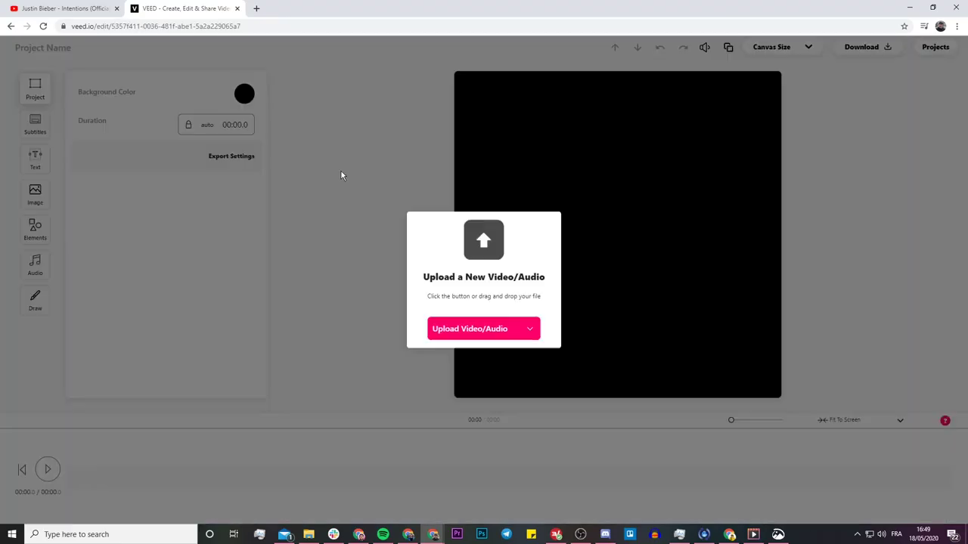
{"action": "left_click", "coordinate": [473, 329]}
{"action": "left_click", "coordinate": [268, 102]}
{"action": "left_click", "coordinate": [407, 482]}
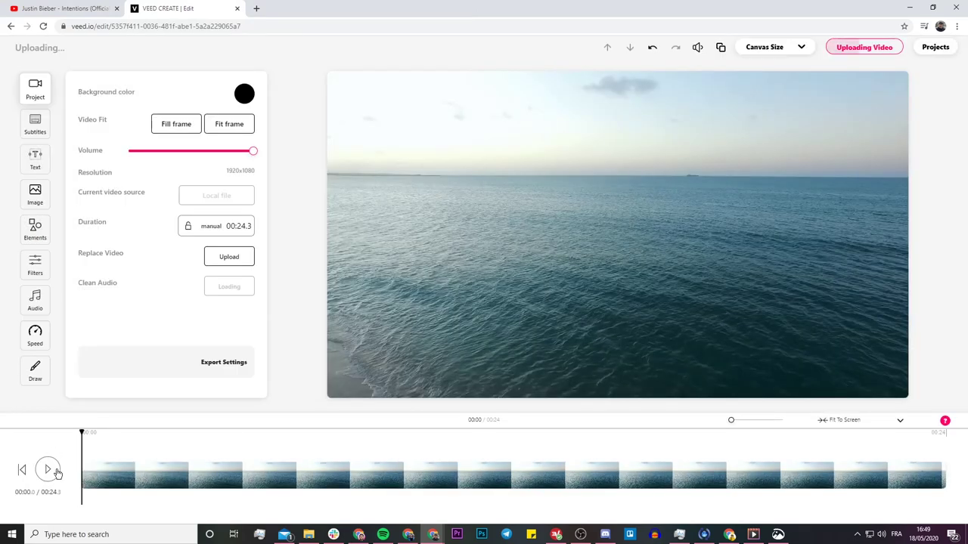
{"action": "left_click", "coordinate": [53, 471]}
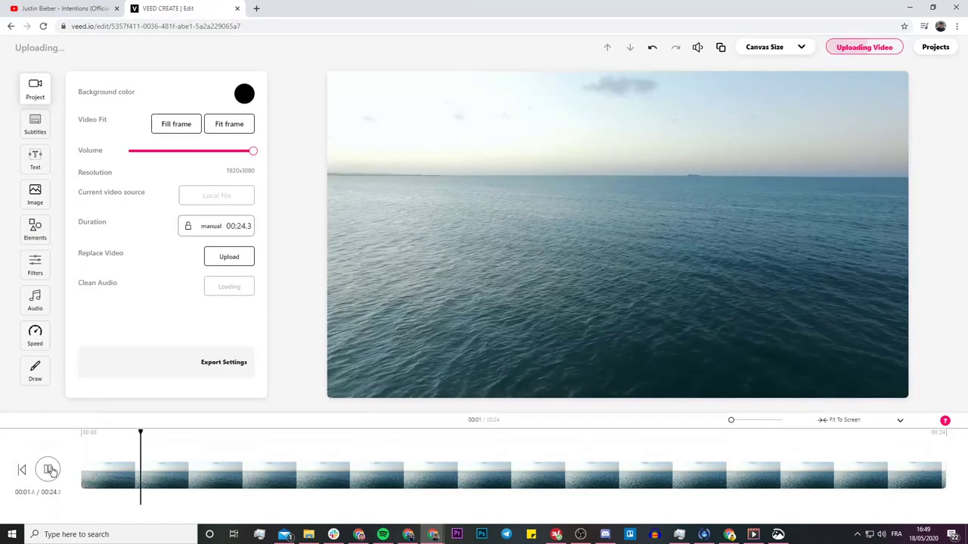
{"action": "left_click", "coordinate": [48, 470]}
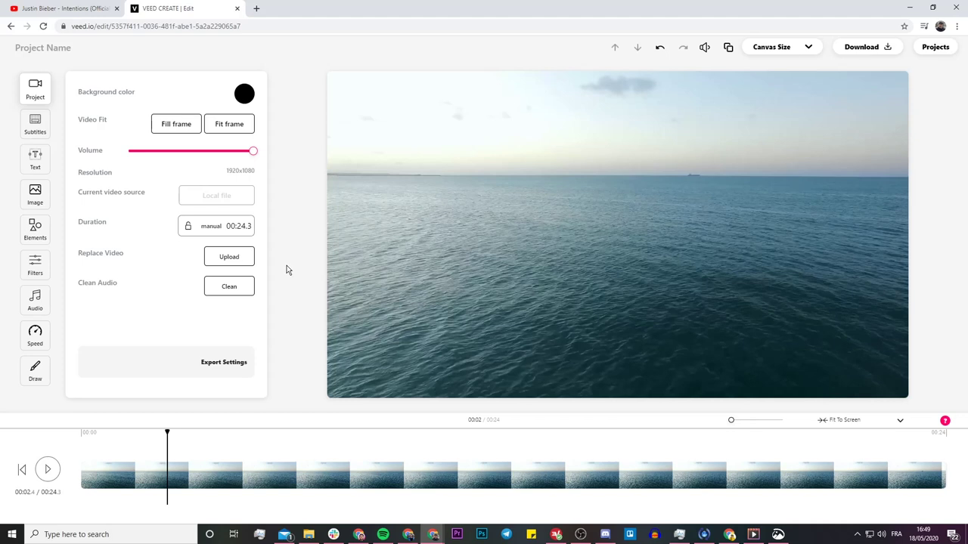
Upload the song "Justin Bieber - Intentions (Lyrics) ft. Quavo.mp3" as the project's audio track.
{"action": "left_click", "coordinate": [38, 301]}
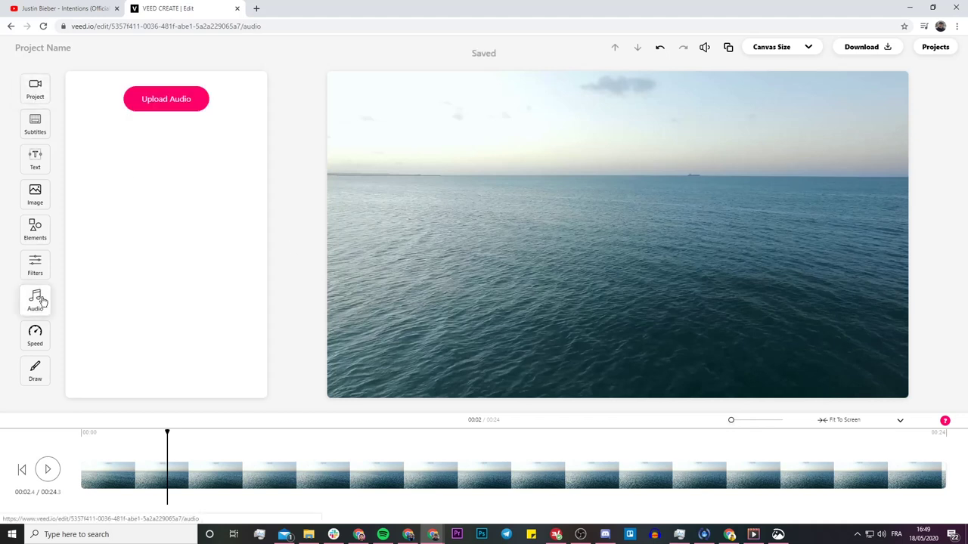
{"action": "left_click", "coordinate": [172, 91]}
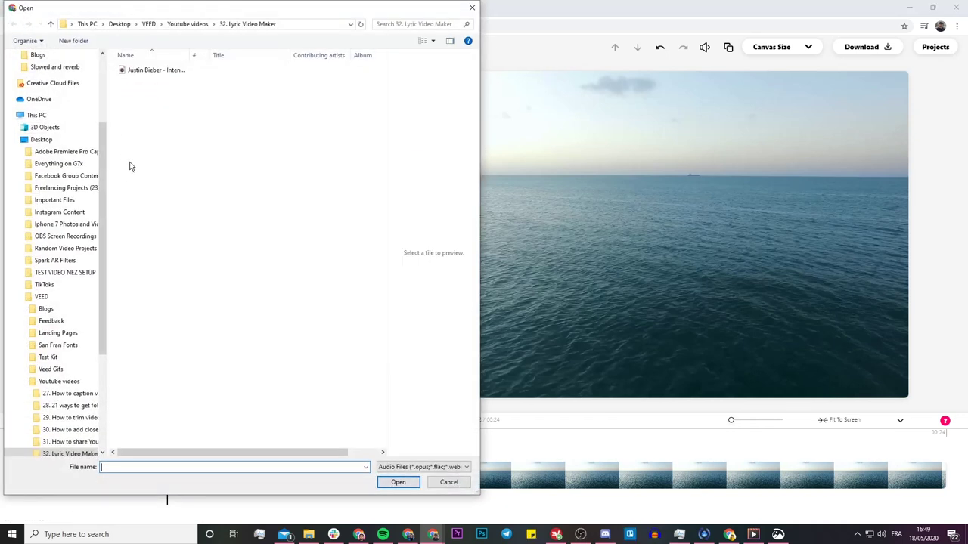
{"action": "left_click", "coordinate": [161, 69]}
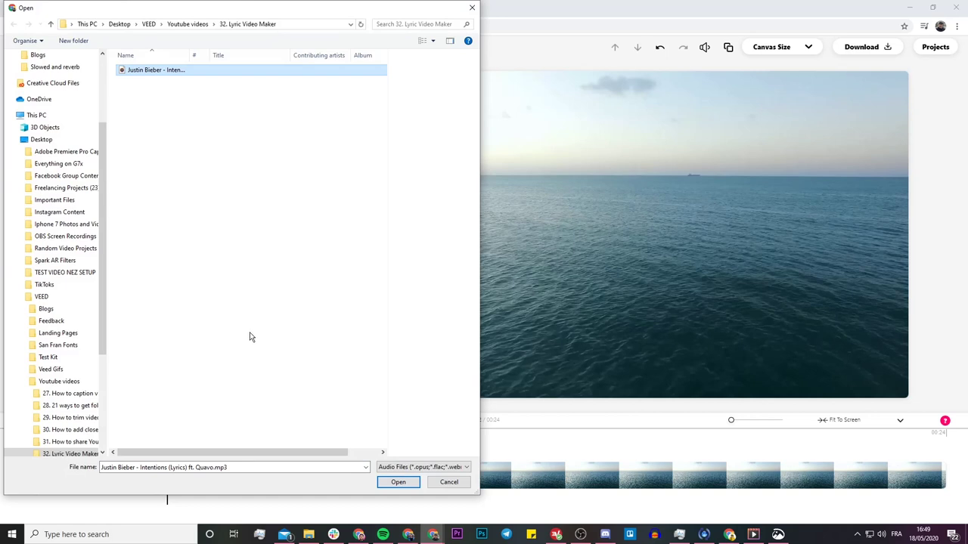
{"action": "left_click", "coordinate": [399, 484]}
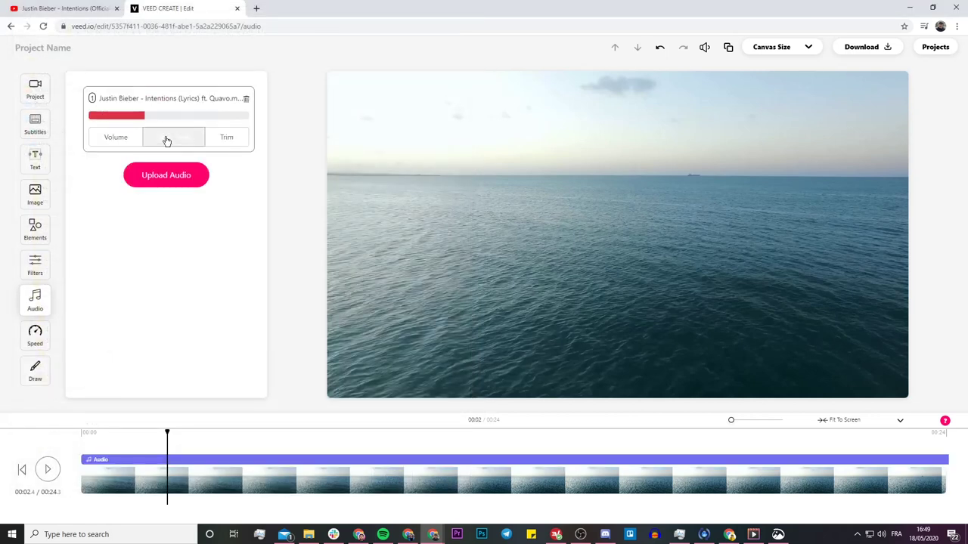
Change the canvas to Square (1:1) and enlarge the ocean clip until it covers the whole frame.
{"action": "left_click", "coordinate": [795, 52]}
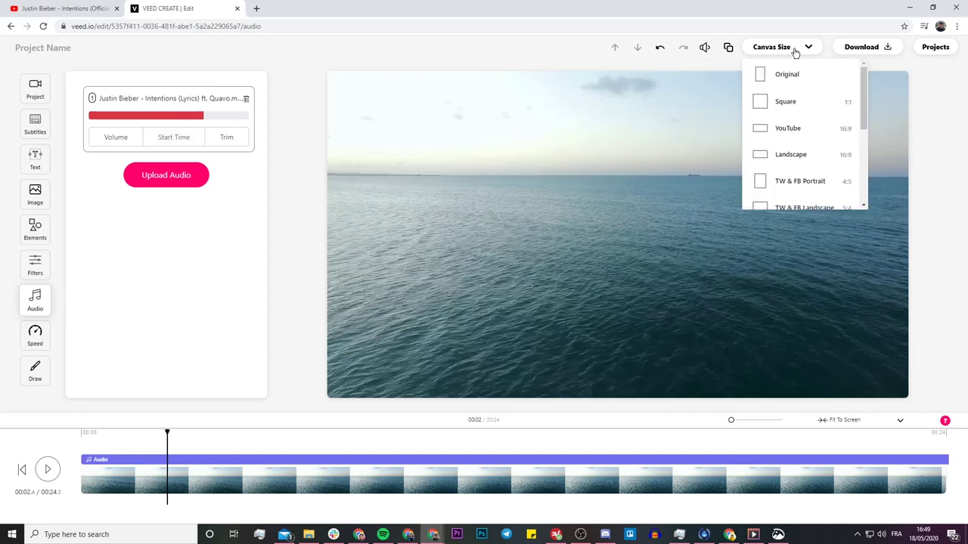
{"action": "left_click", "coordinate": [786, 102]}
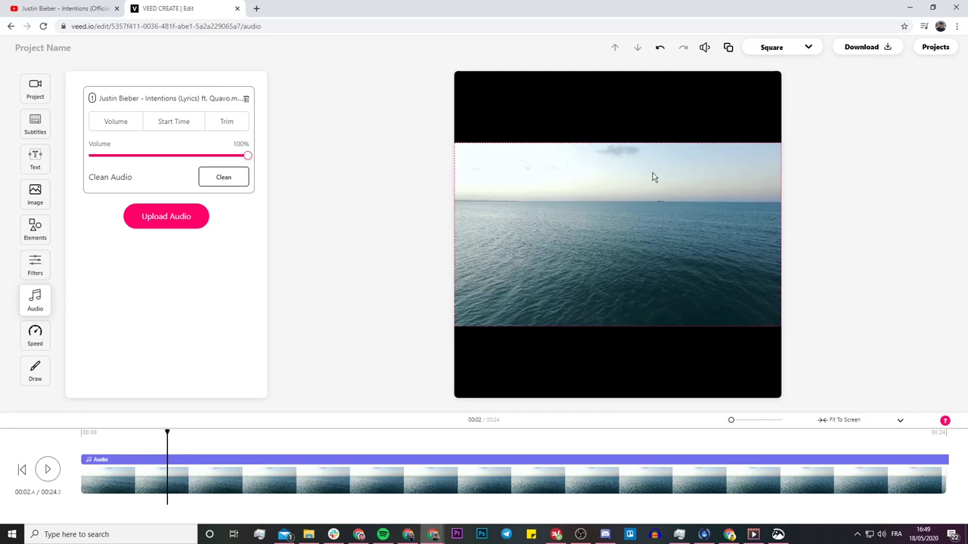
{"action": "left_click", "coordinate": [576, 196]}
{"action": "left_click_drag", "start_coordinate": [451, 140], "coordinate": [296, 48]}
{"action": "left_click_drag", "start_coordinate": [473, 159], "coordinate": [546, 200]}
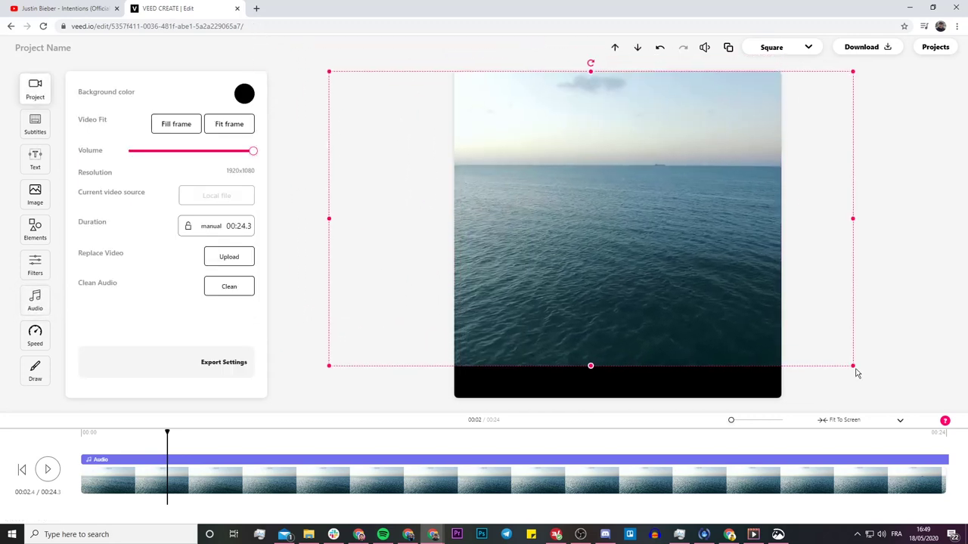
{"action": "left_click_drag", "start_coordinate": [852, 366], "coordinate": [910, 394]}
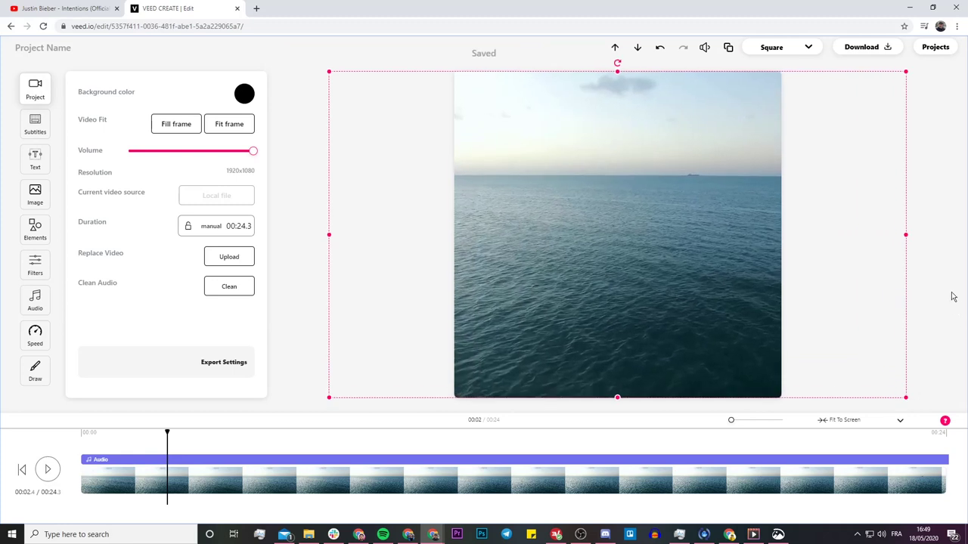
Trim the start of the song to about 12.73 seconds, playing the audio between adjustments.
{"action": "left_click", "coordinate": [38, 306]}
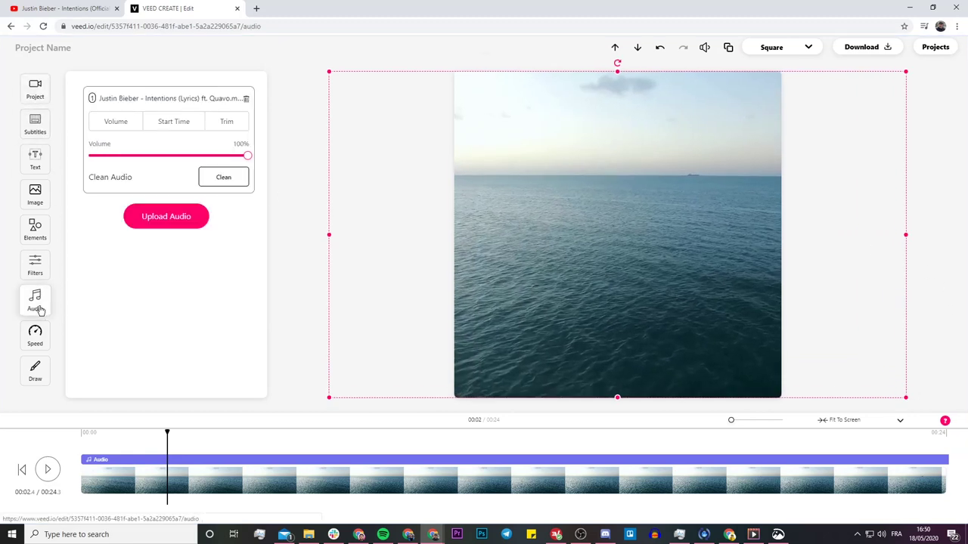
{"action": "left_click", "coordinate": [219, 123]}
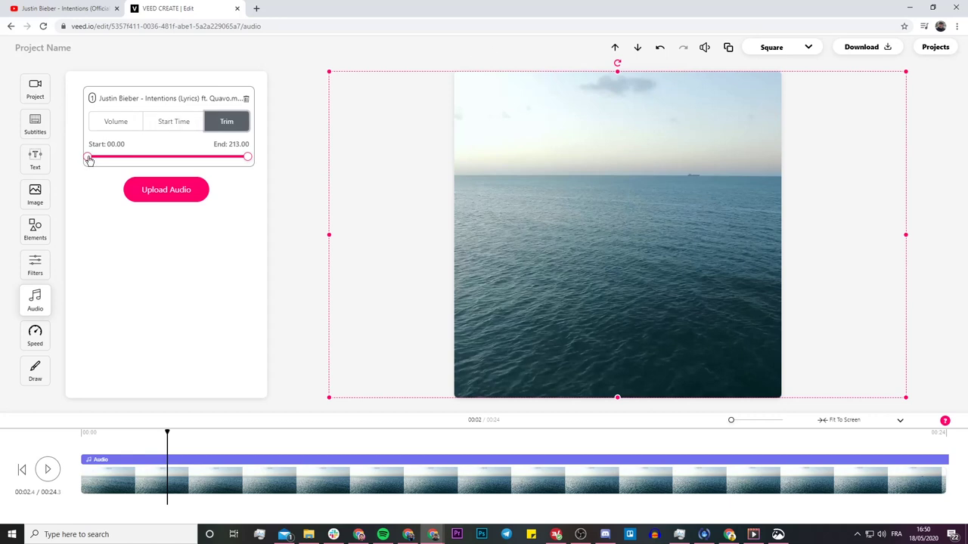
{"action": "left_click", "coordinate": [88, 160]}
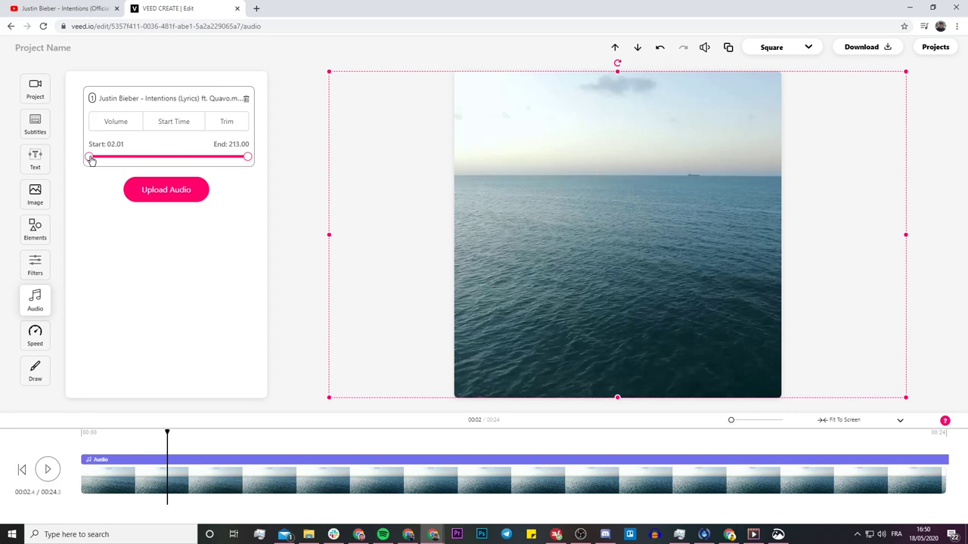
{"action": "left_click_drag", "start_coordinate": [92, 161], "coordinate": [94, 161]}
{"action": "left_click", "coordinate": [83, 435]}
{"action": "left_click", "coordinate": [52, 473]}
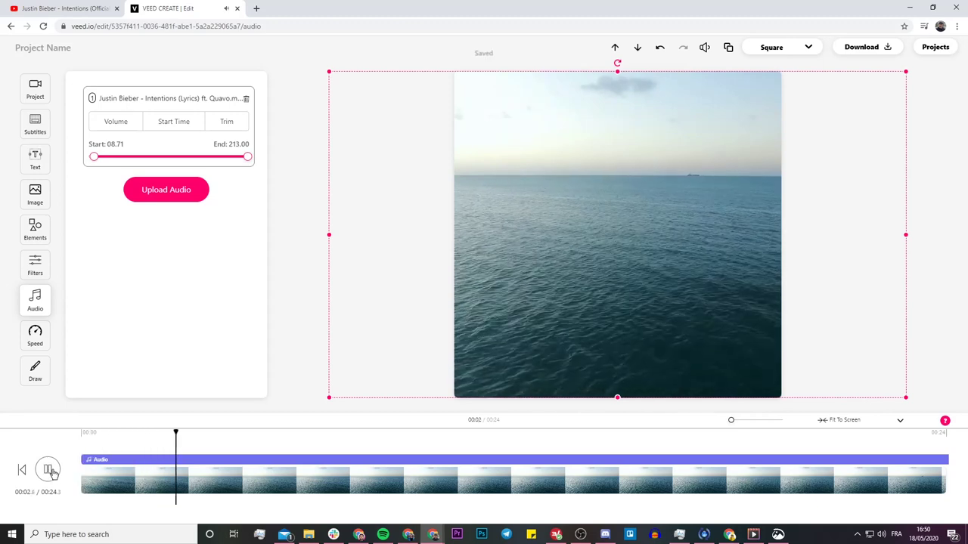
{"action": "left_click", "coordinate": [48, 471]}
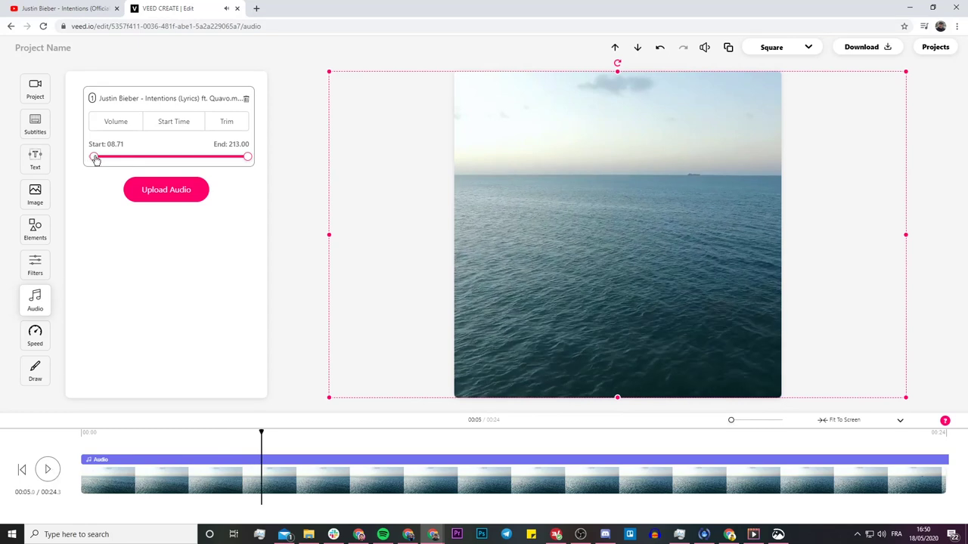
{"action": "left_click_drag", "start_coordinate": [97, 160], "coordinate": [99, 160]}
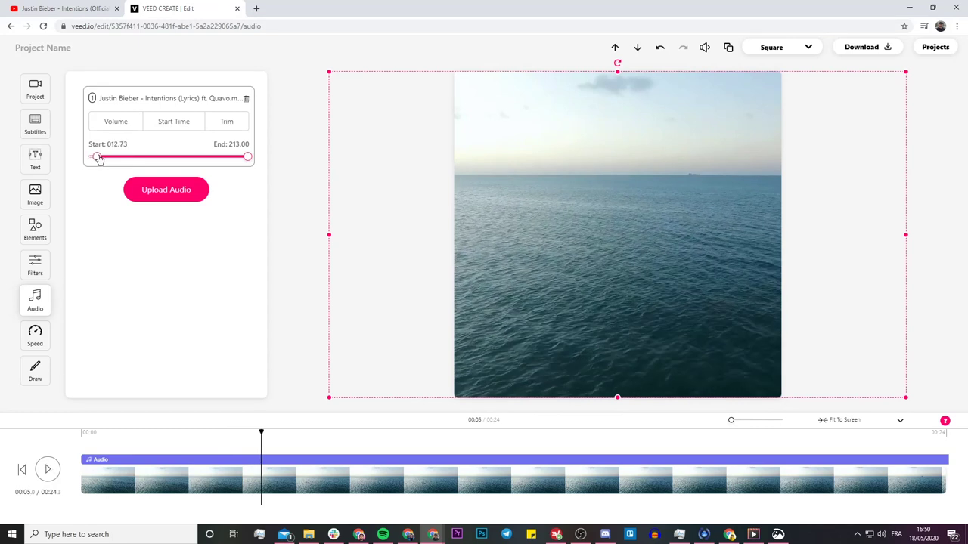
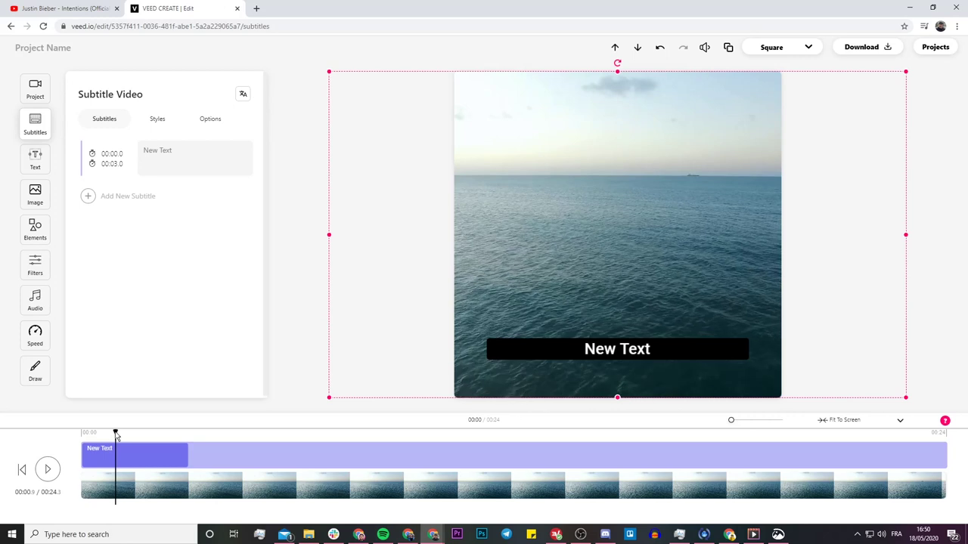
Time the new subtitle to start at 00:00.9 and end at 00:01.7, and play that passage to check it.
{"action": "left_click", "coordinate": [91, 155]}
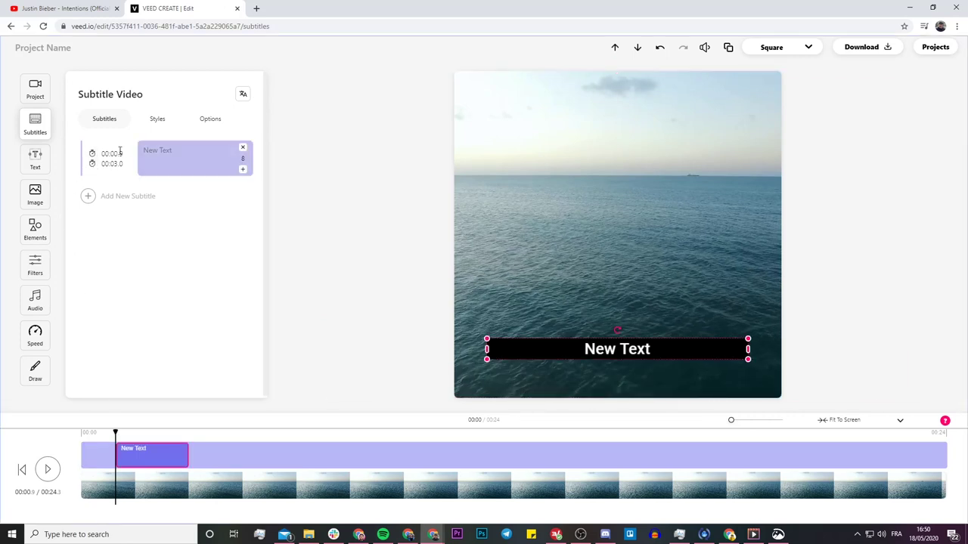
{"action": "left_click", "coordinate": [47, 471]}
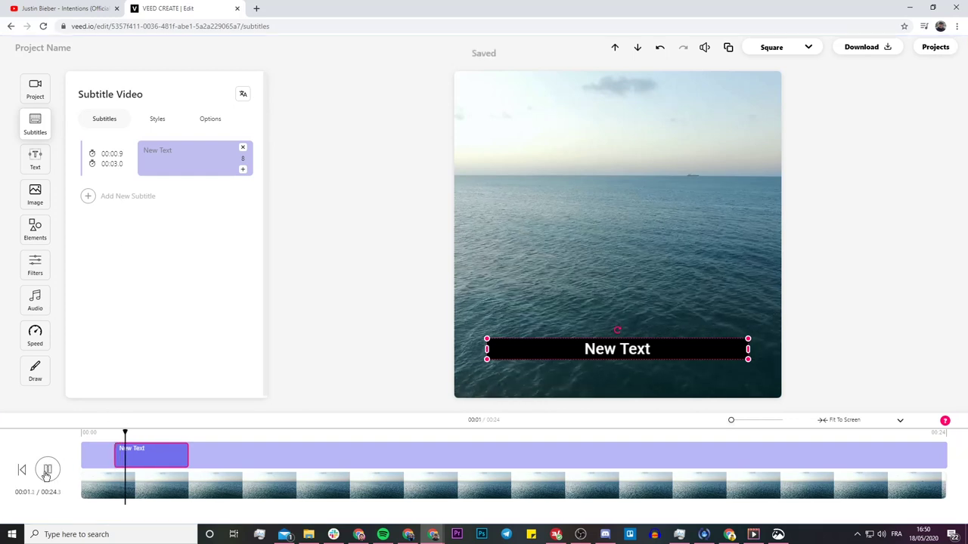
{"action": "left_click", "coordinate": [92, 165]}
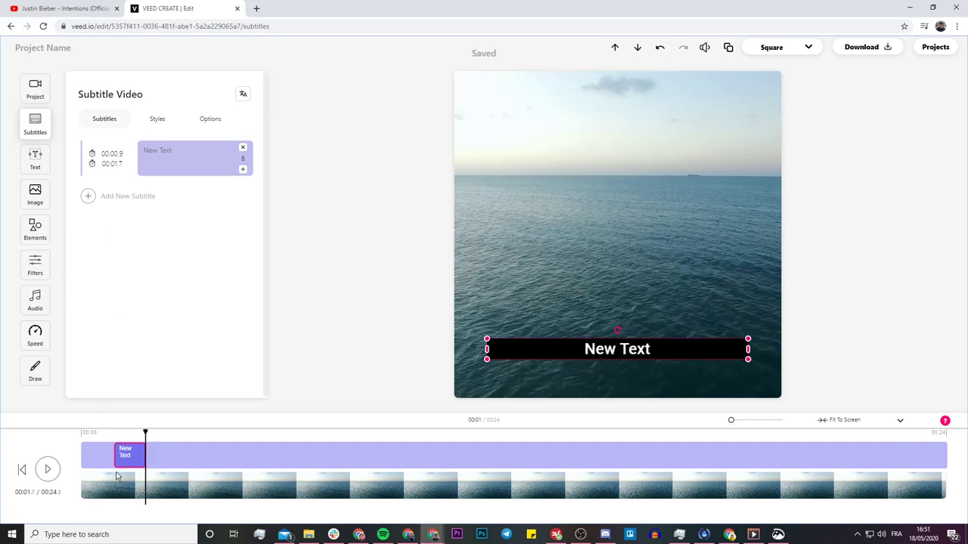
{"action": "left_click", "coordinate": [109, 437]}
{"action": "left_click", "coordinate": [46, 471]}
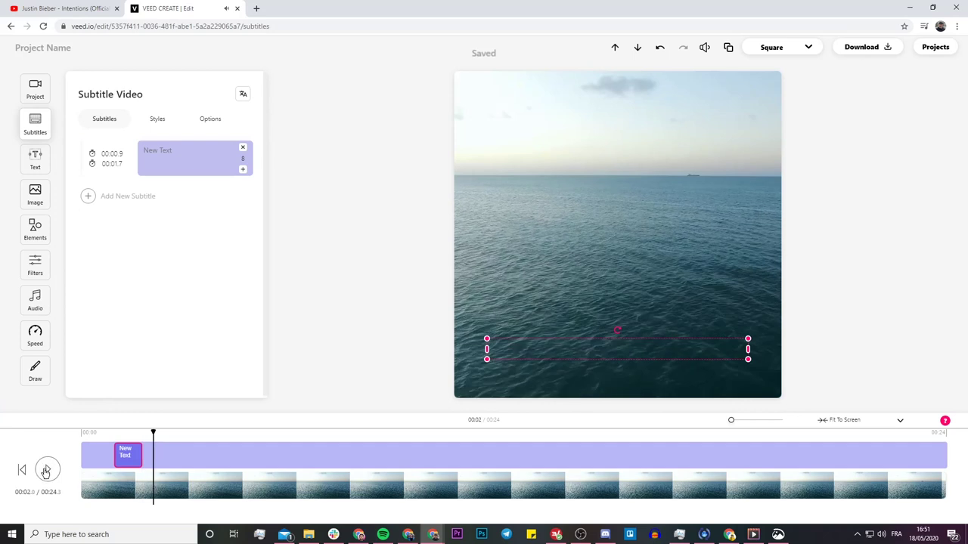
Return to the start of the subtitle and replace its placeholder text with "PICTURE PERFECT".
{"action": "left_click", "coordinate": [125, 435]}
{"action": "left_click", "coordinate": [187, 151]}
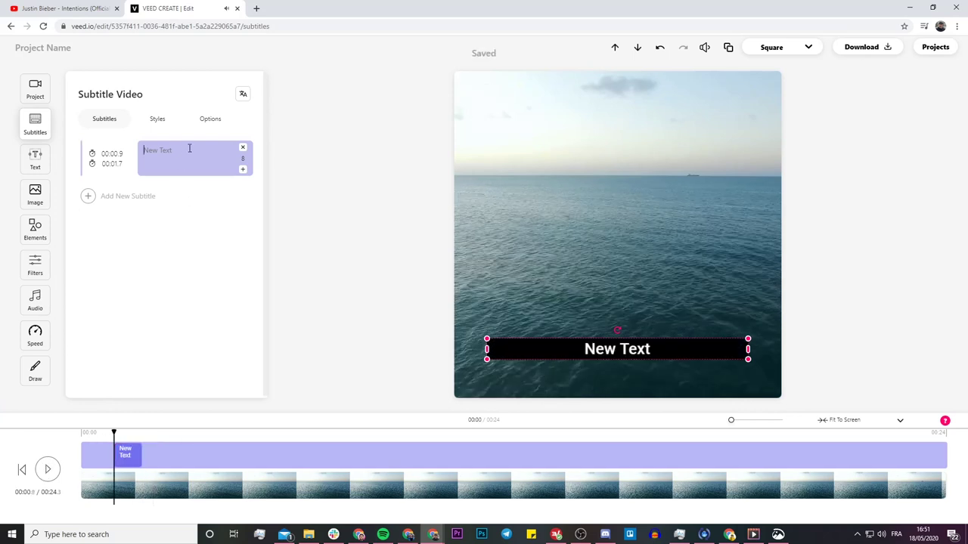
{"action": "type", "text": "PIC"}
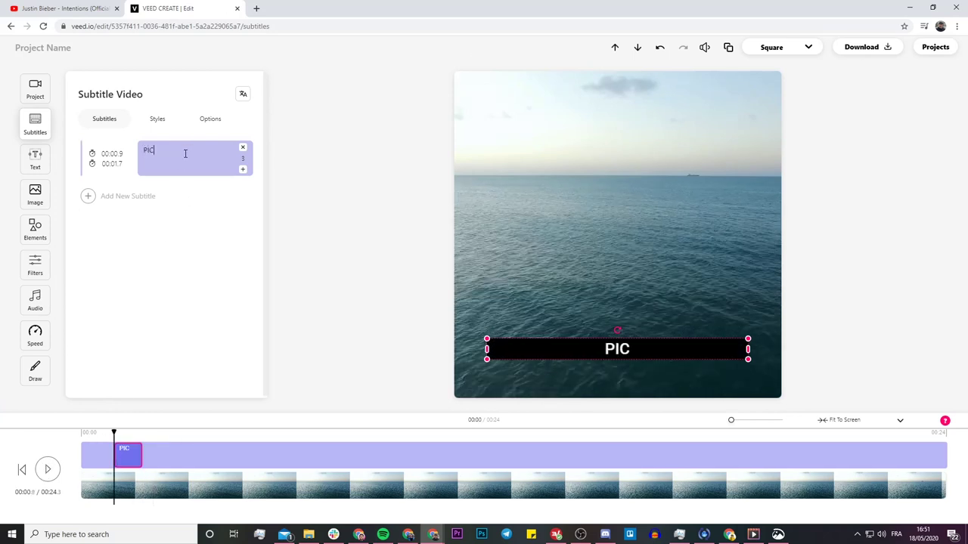
{"action": "type", "text": "TURE PERFECT"}
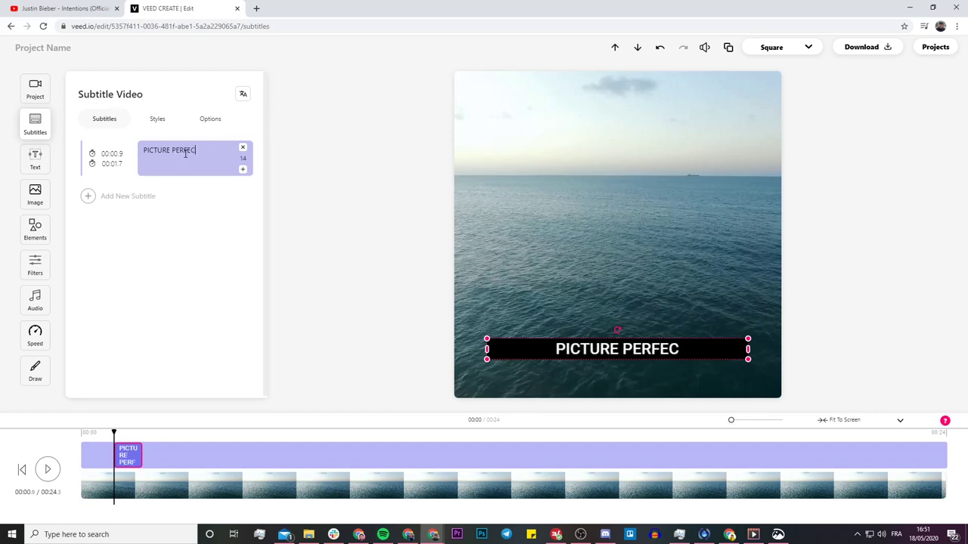
Give the subtitle the Arial Black font and the Drop style, and move it to the middle of the frame.
{"action": "left_click", "coordinate": [158, 120]}
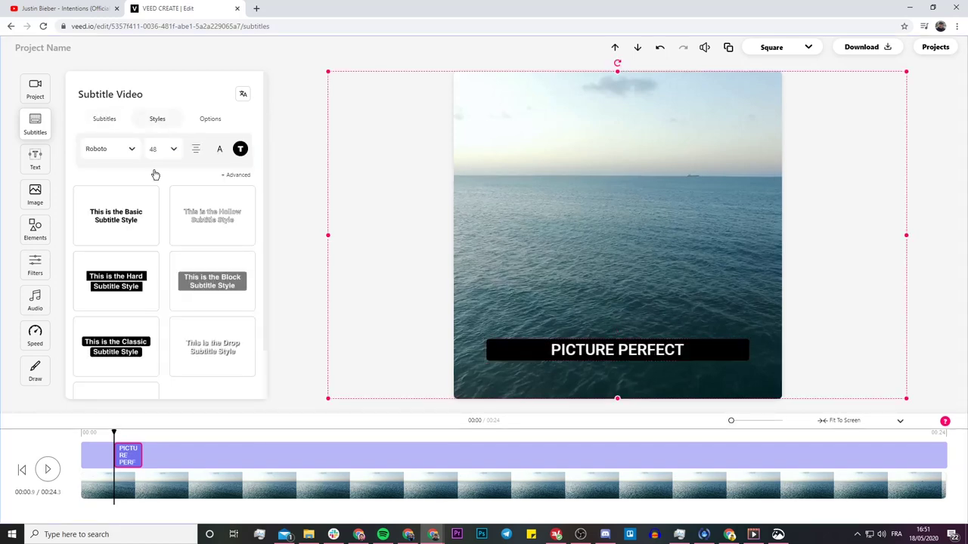
{"action": "left_click", "coordinate": [121, 150]}
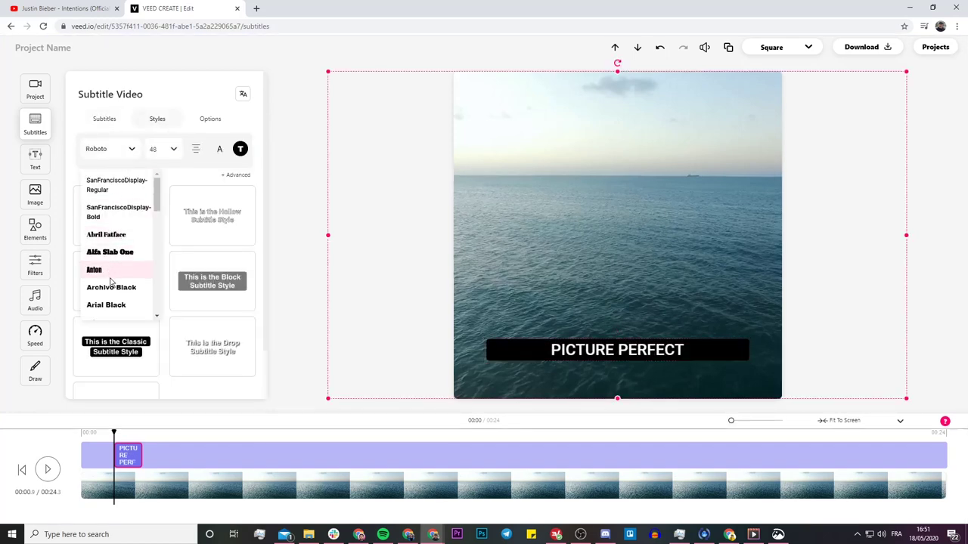
{"action": "left_click", "coordinate": [113, 304]}
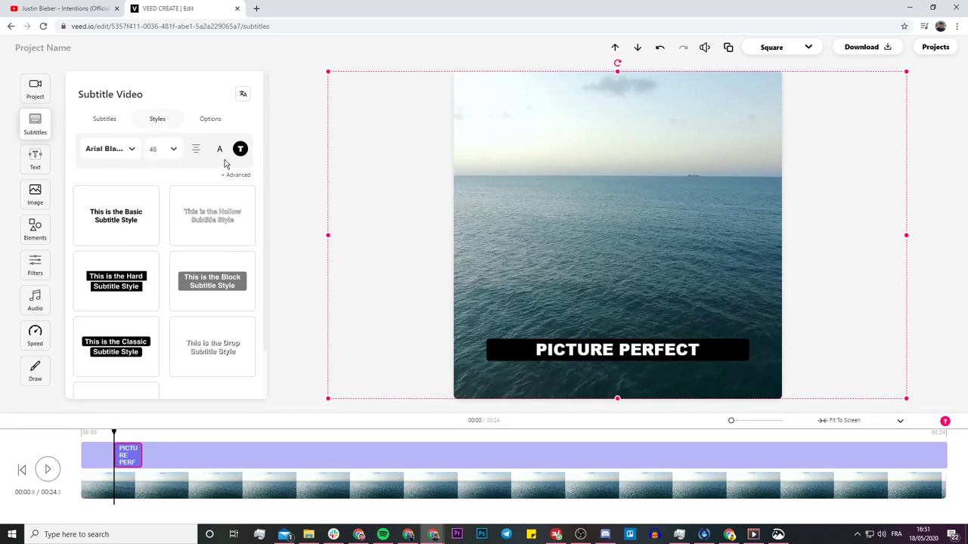
{"action": "scroll", "coordinate": [130, 252], "scroll_direction": "down", "scroll_amount": 2}
{"action": "left_click", "coordinate": [215, 314]}
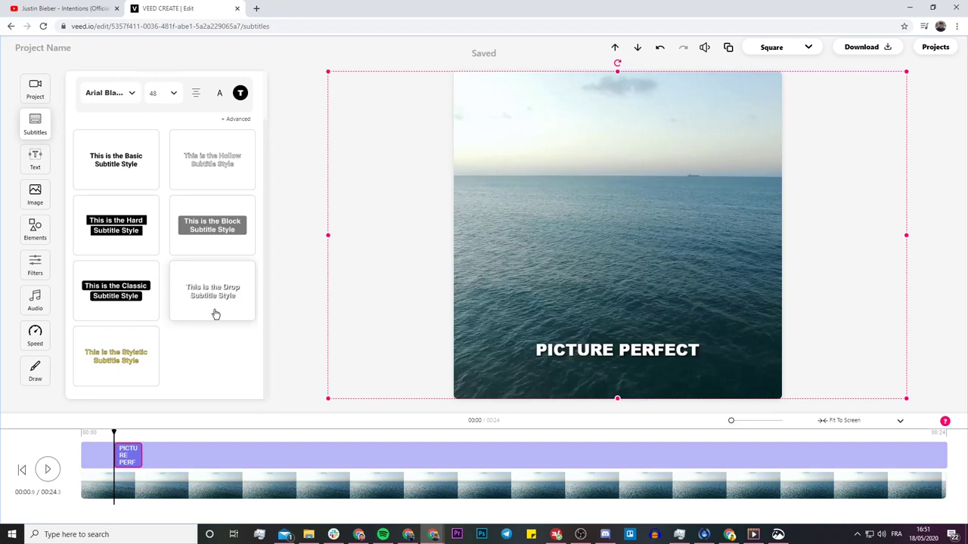
{"action": "left_click", "coordinate": [609, 351]}
{"action": "left_click_drag", "start_coordinate": [608, 337], "coordinate": [609, 222]}
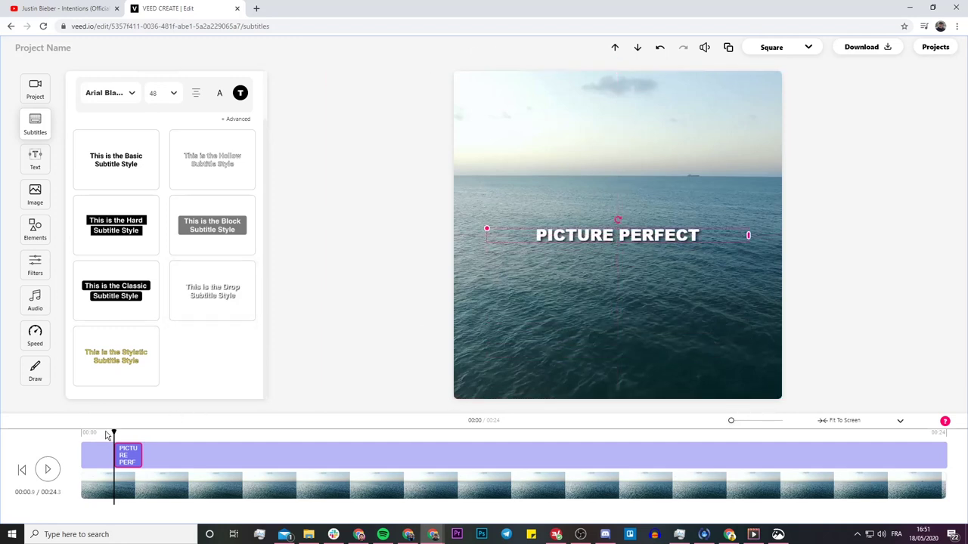
Play the video past the restyled subtitle to check it, and start downloading the finished video.
{"action": "left_click", "coordinate": [48, 470]}
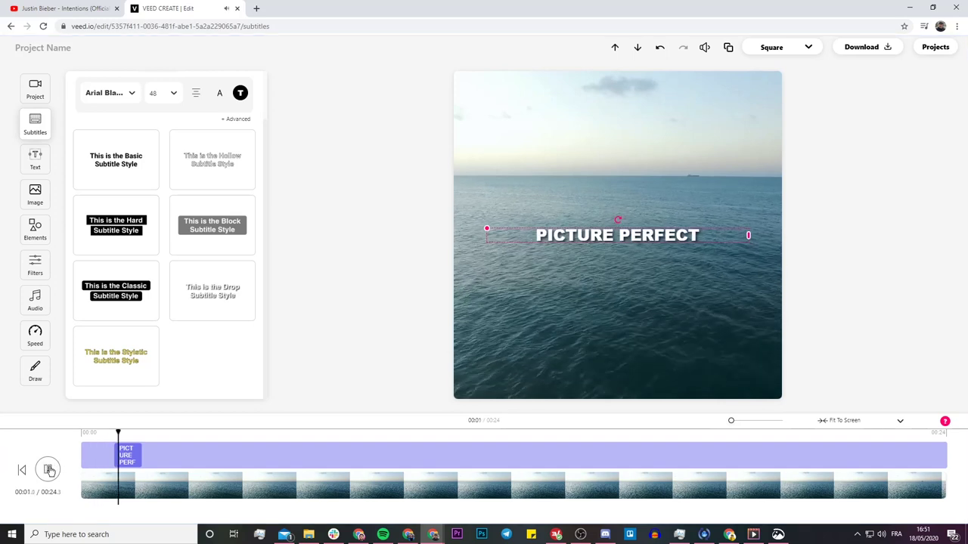
{"action": "left_click", "coordinate": [49, 470]}
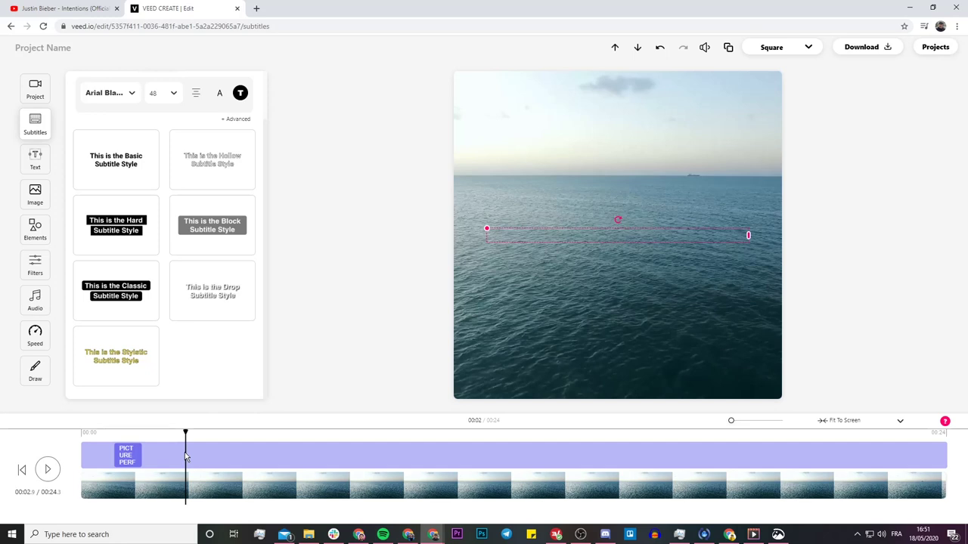
{"action": "left_click", "coordinate": [857, 51]}
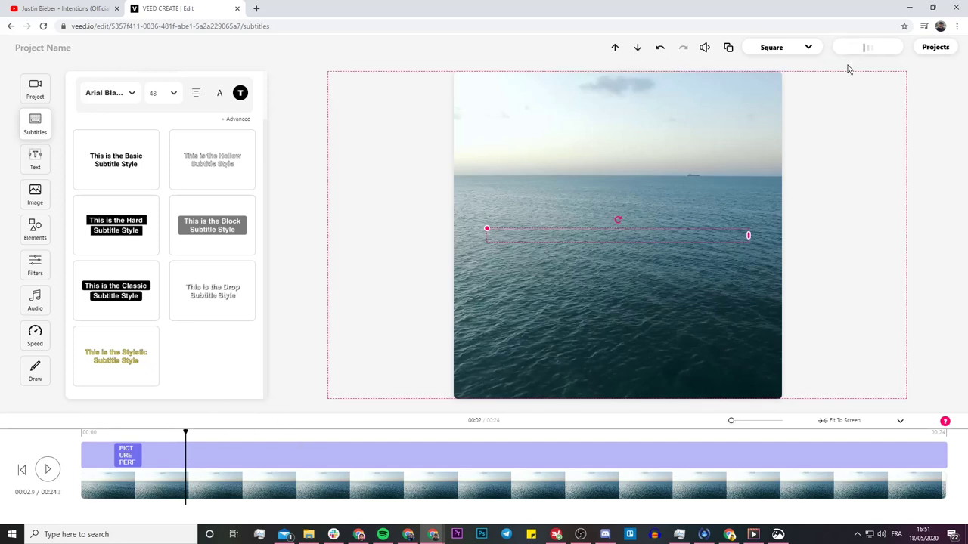